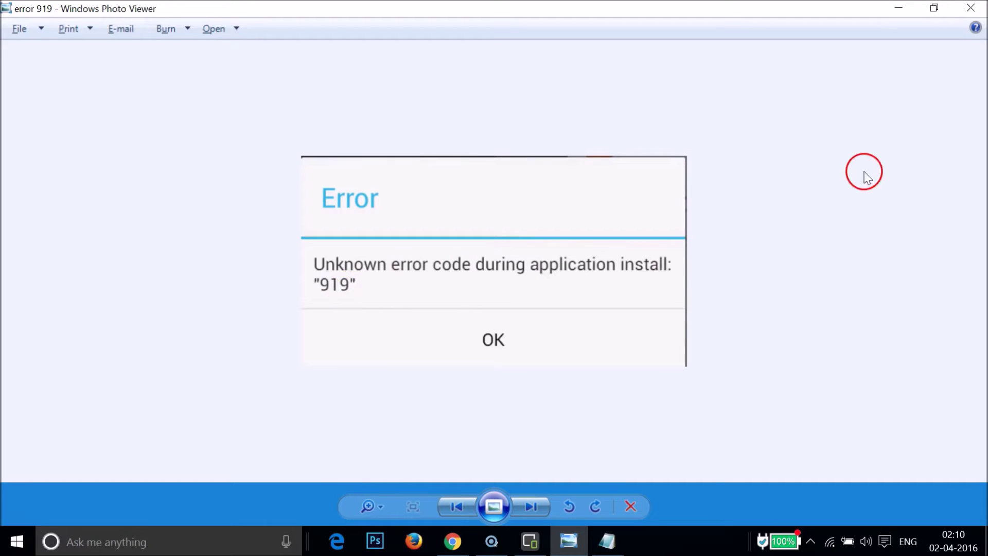
Minimize the error 919 screenshot viewer to reveal the Notepad guide and the phone mirror
click(899, 9)
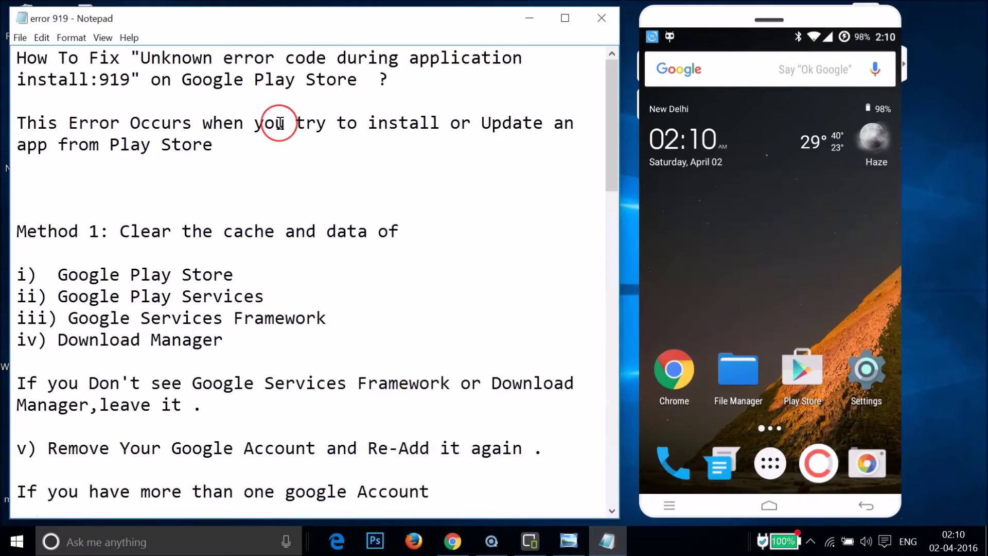
scroll(280, 122, down, 20)
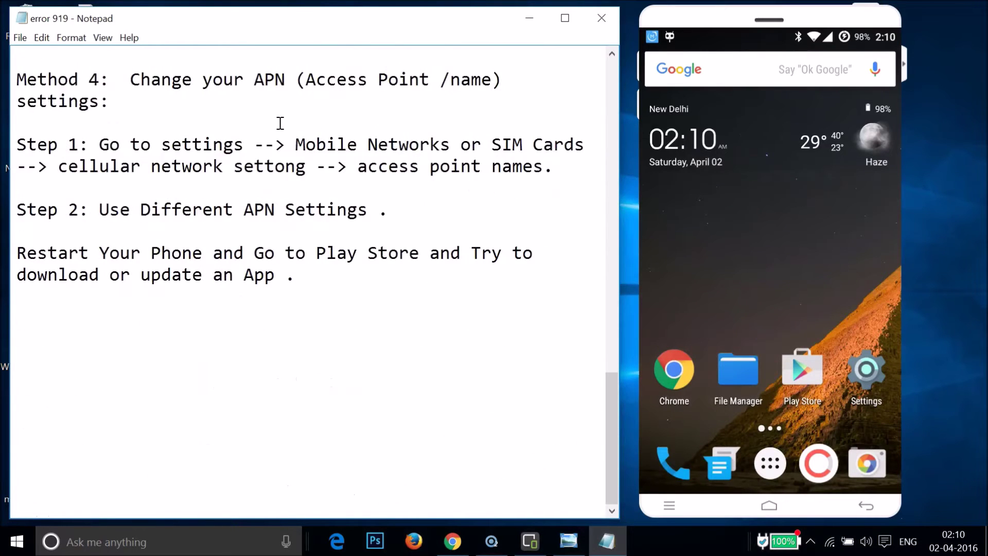
scroll(280, 123, up, 20)
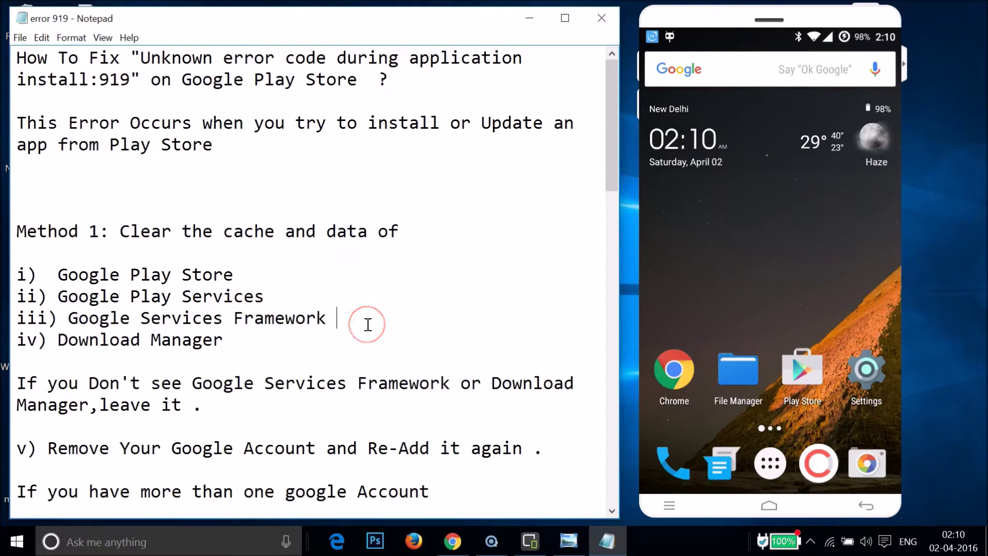
scroll(368, 324, down, 1)
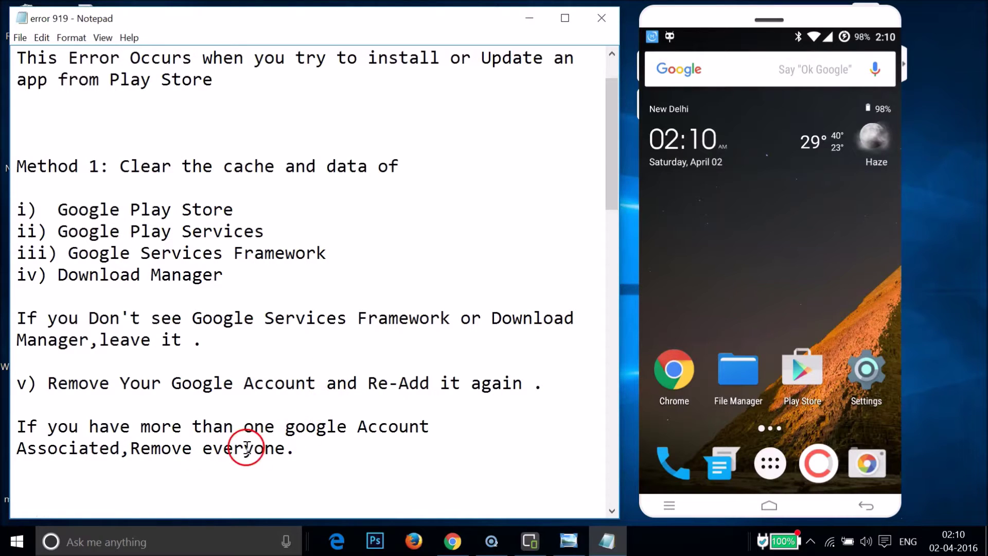
scroll(394, 396, down, 2)
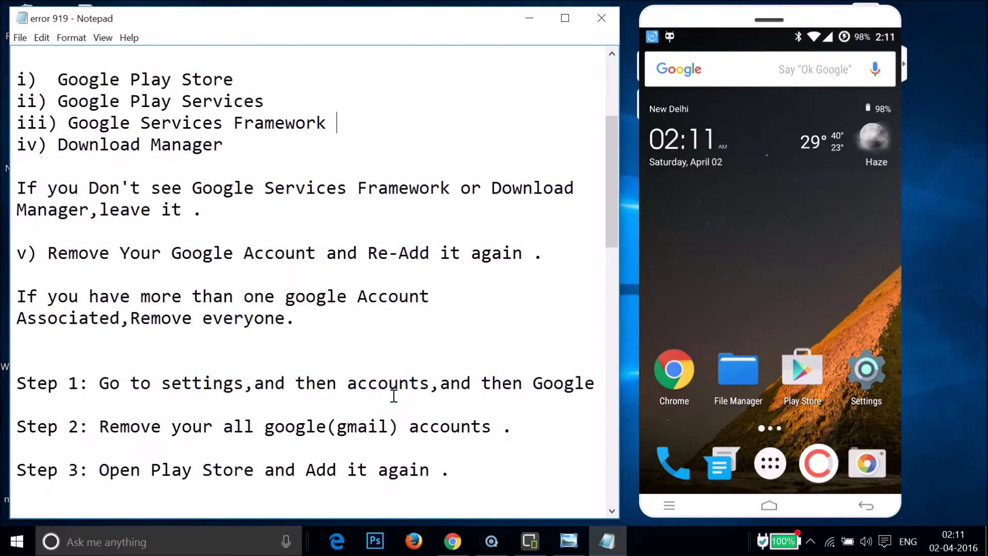
scroll(393, 396, up, 2)
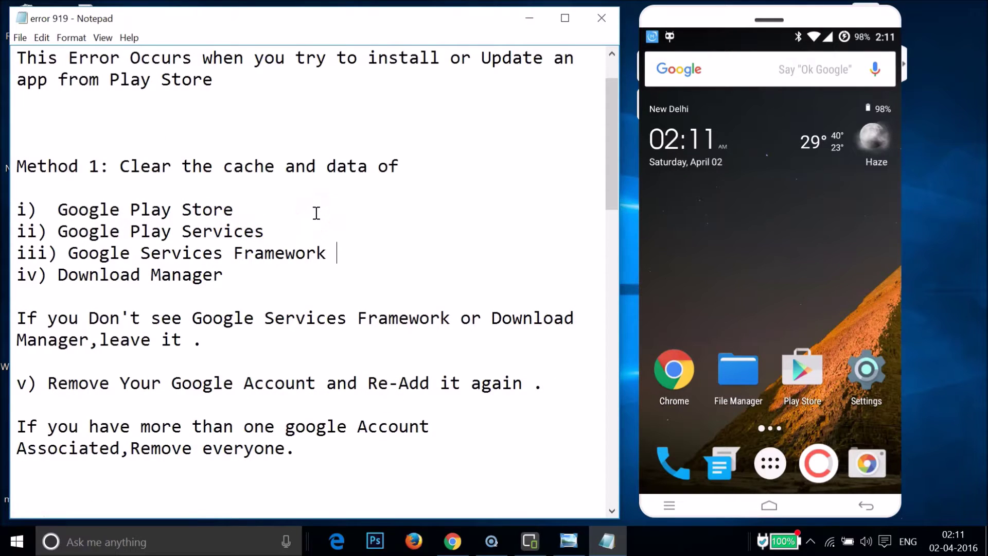
click(882, 373)
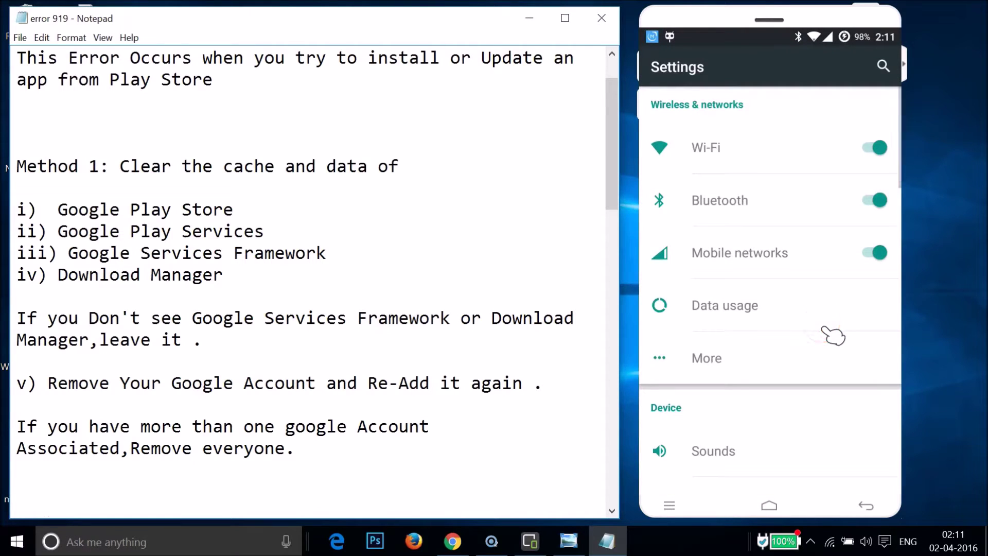
Open the Apps section of the phone's Settings
scroll(829, 335, down, 10)
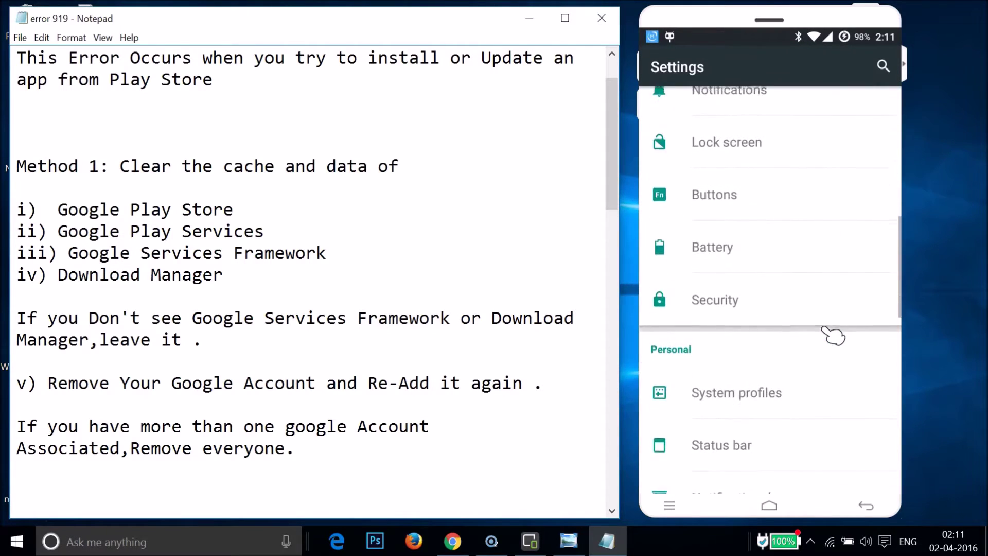
scroll(832, 336, down, 3)
click(737, 299)
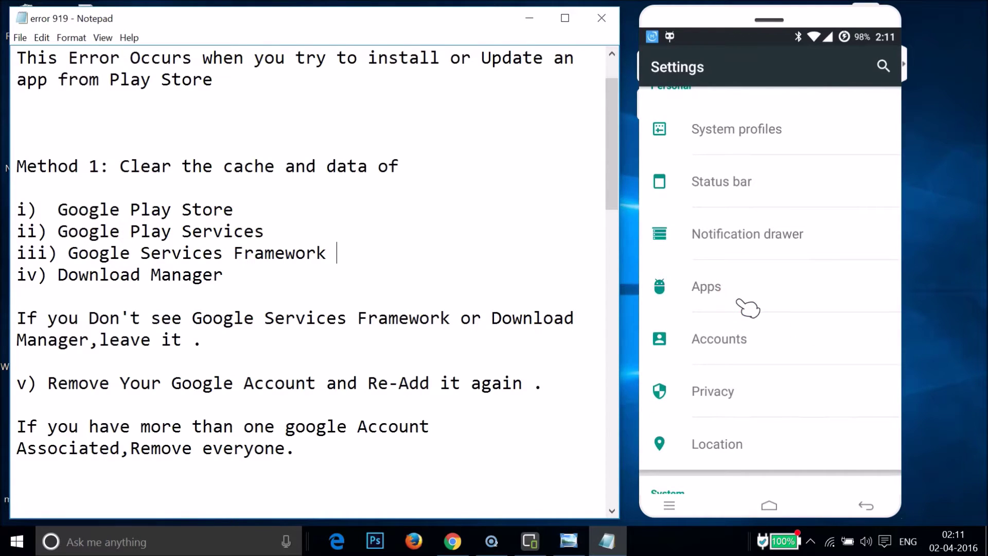
click(801, 222)
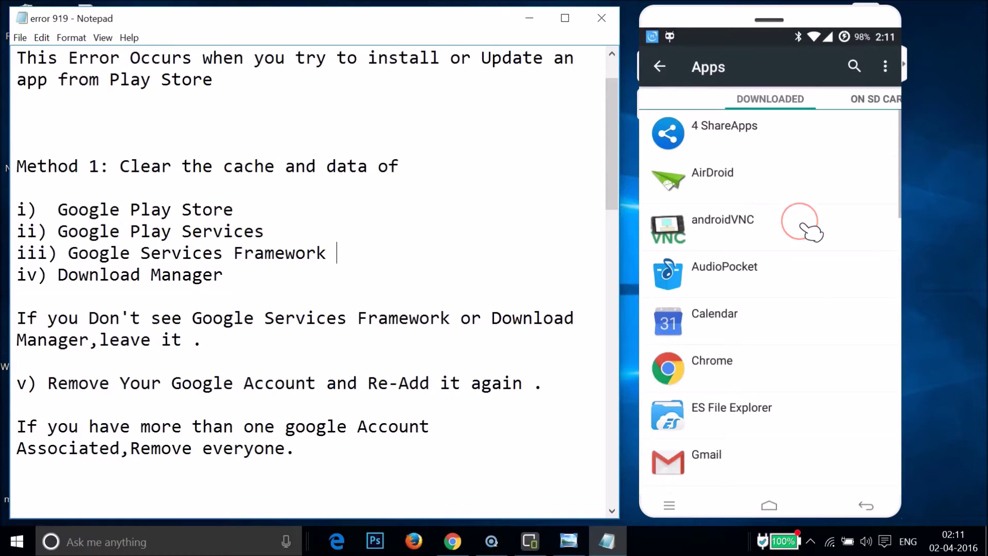
Switch to the All apps tab and open Google Play Store's app info
drag(850, 309, 695, 309)
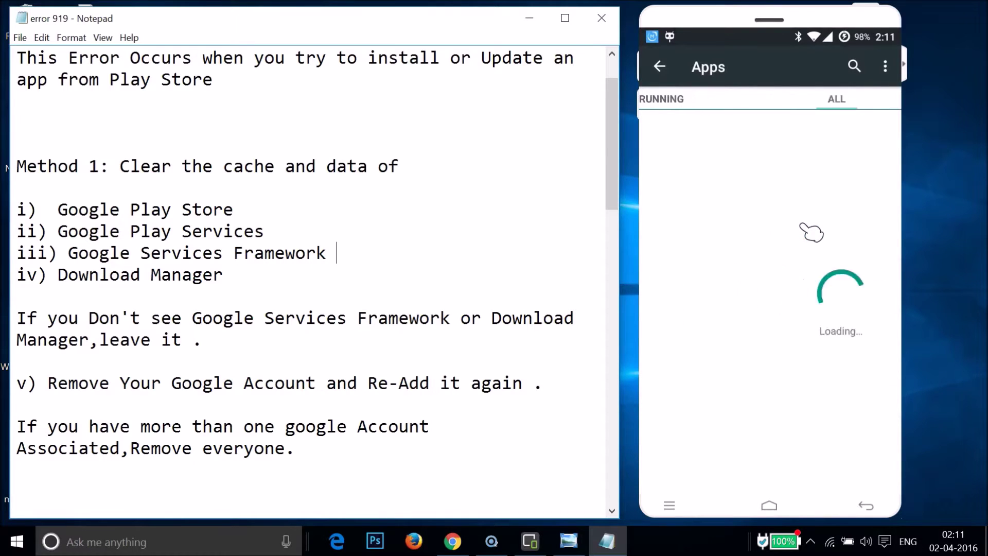
drag(849, 309, 695, 309)
click(700, 314)
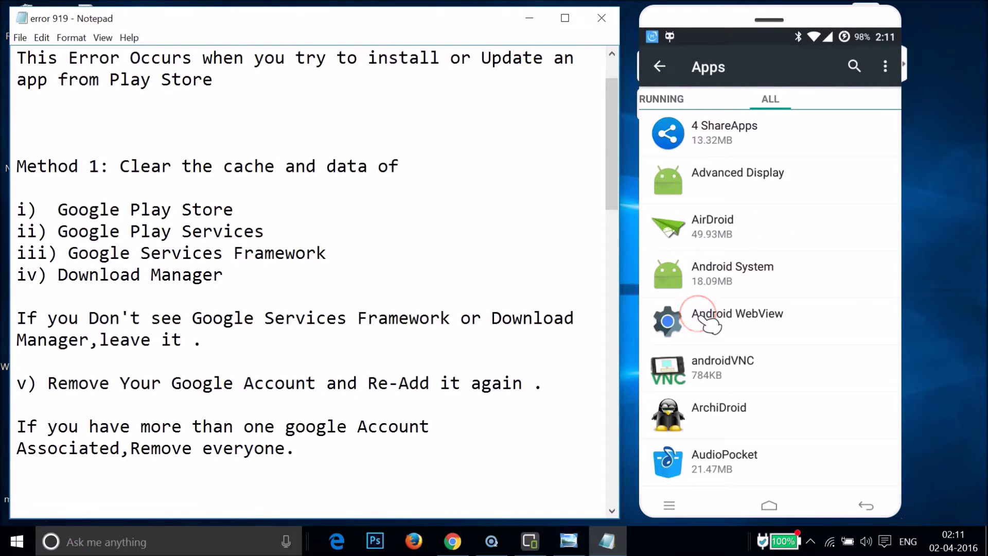
scroll(701, 319, down, 15)
scroll(709, 324, down, 15)
scroll(709, 325, down, 10)
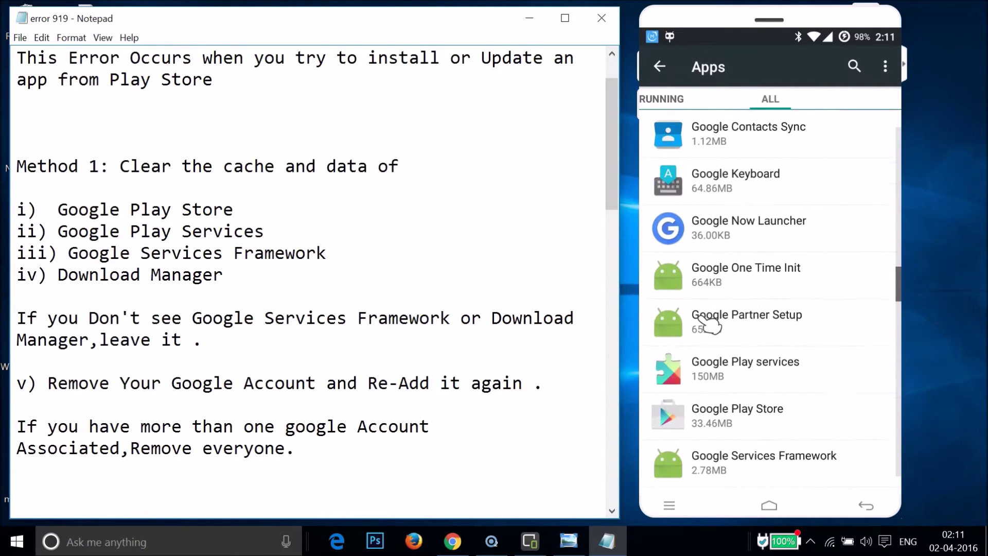
scroll(709, 324, down, 4)
click(745, 262)
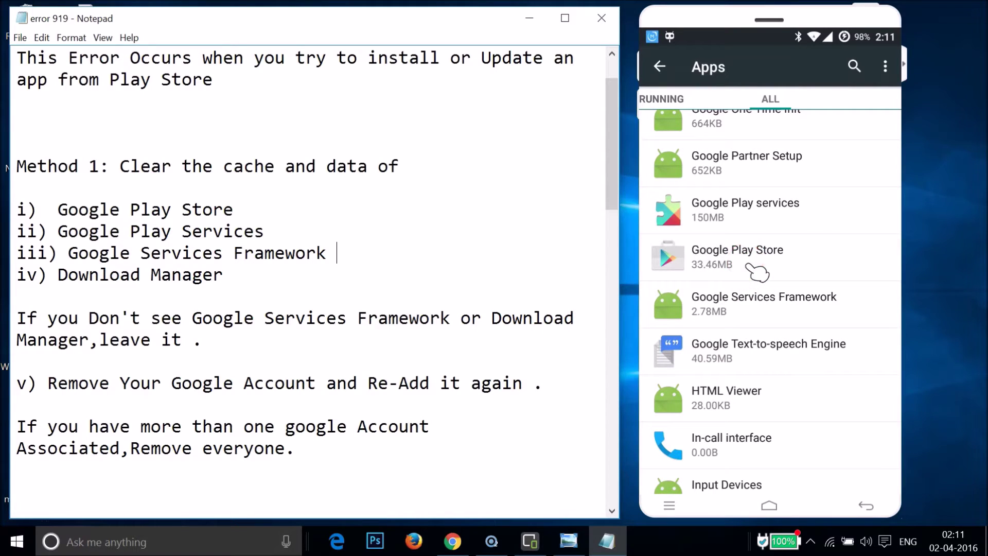
Clear Google Play Store's data and cache, then return to the All apps list
click(808, 372)
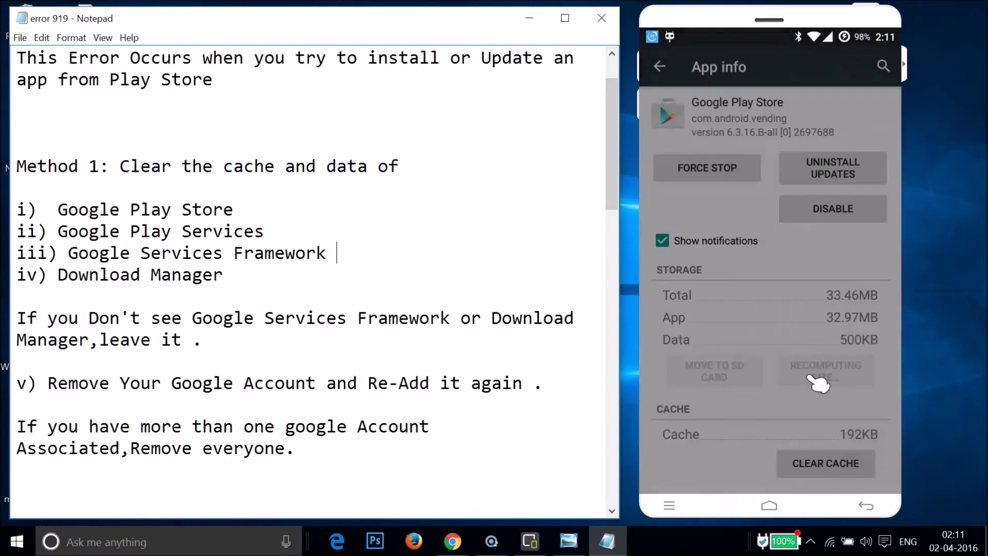
click(797, 375)
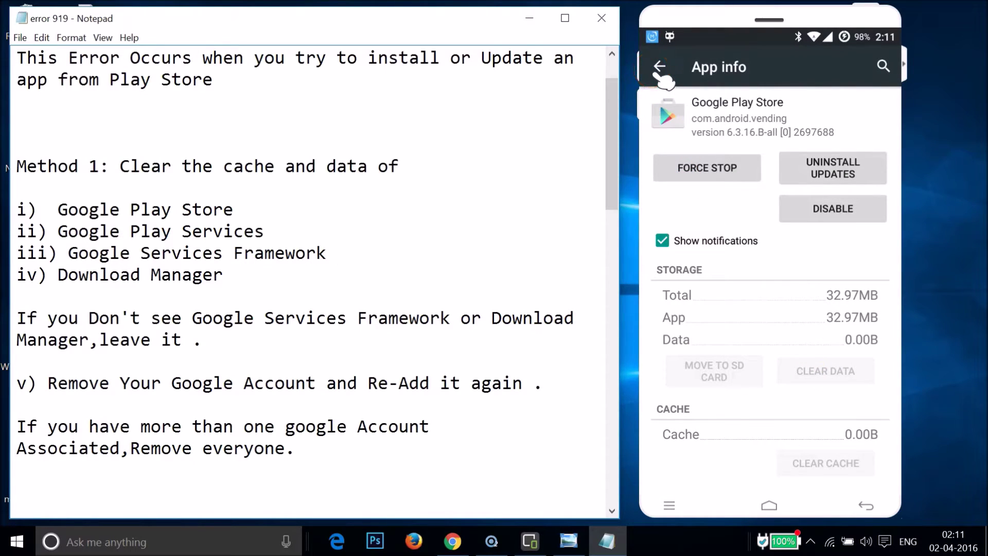
click(660, 70)
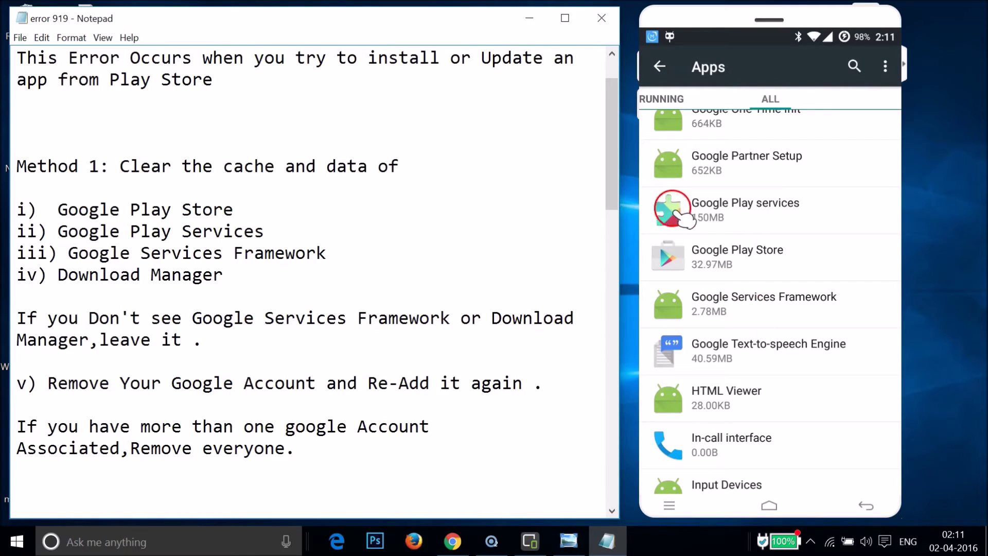
Wipe all Google Play services data through Manage Space and go back to the list
click(752, 222)
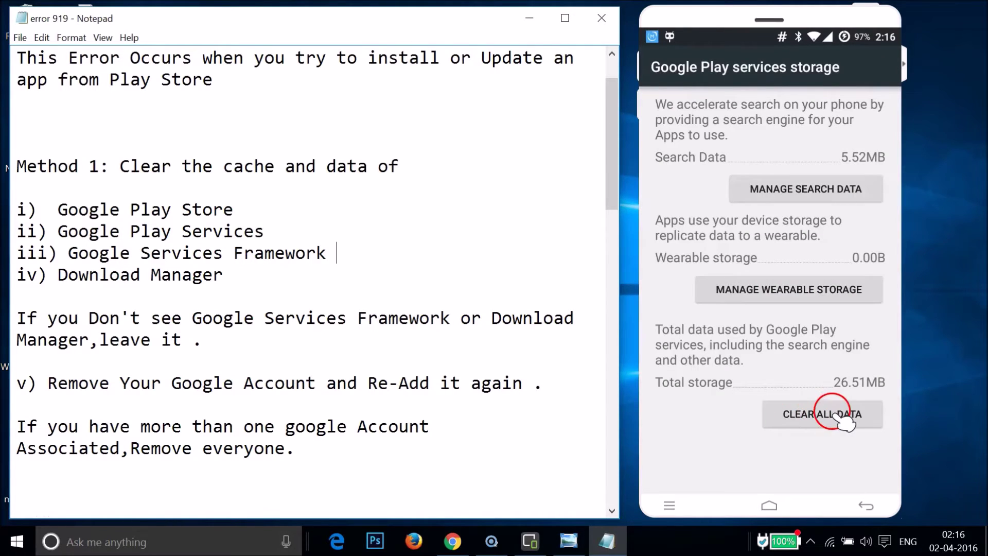
click(838, 418)
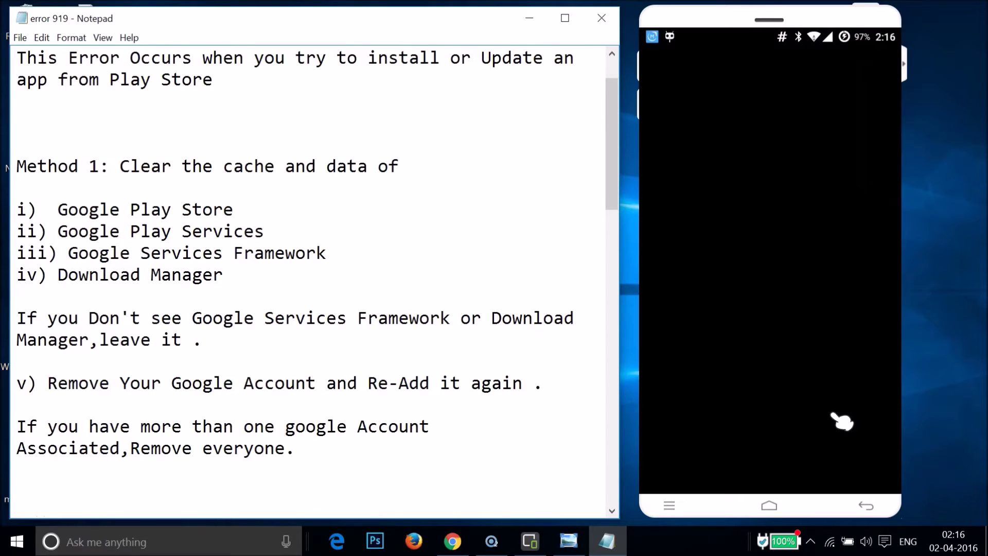
click(806, 315)
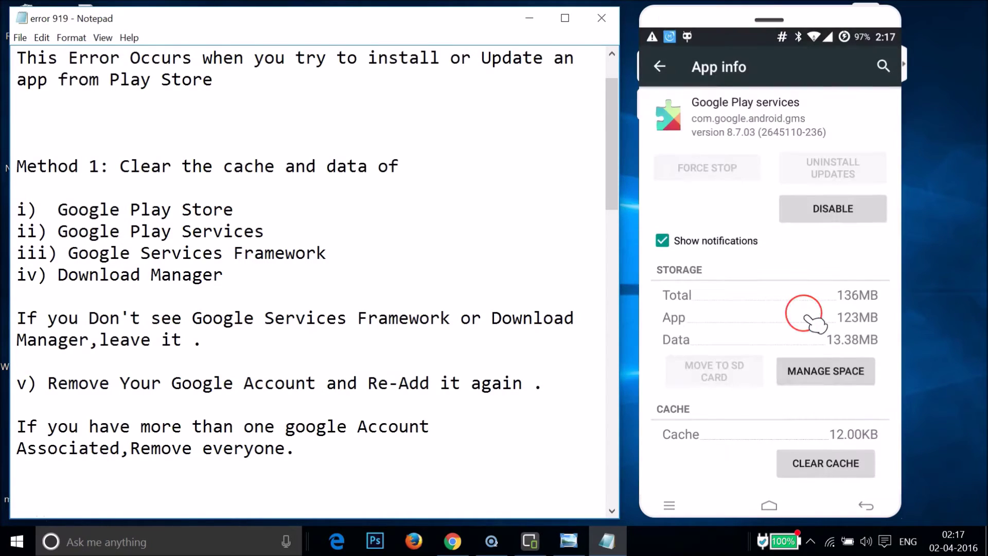
click(661, 65)
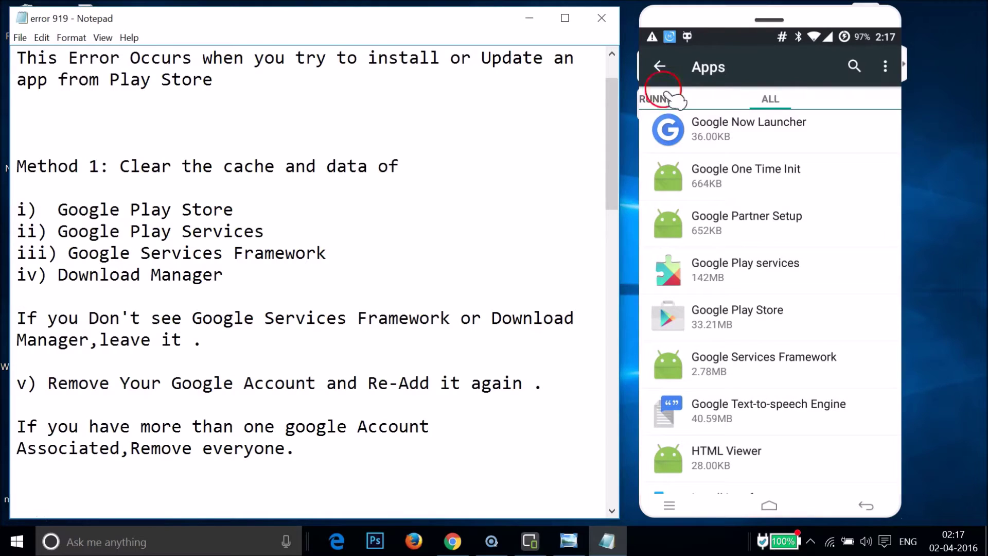
Clear Google Services Framework's data and return to the All apps list
click(787, 378)
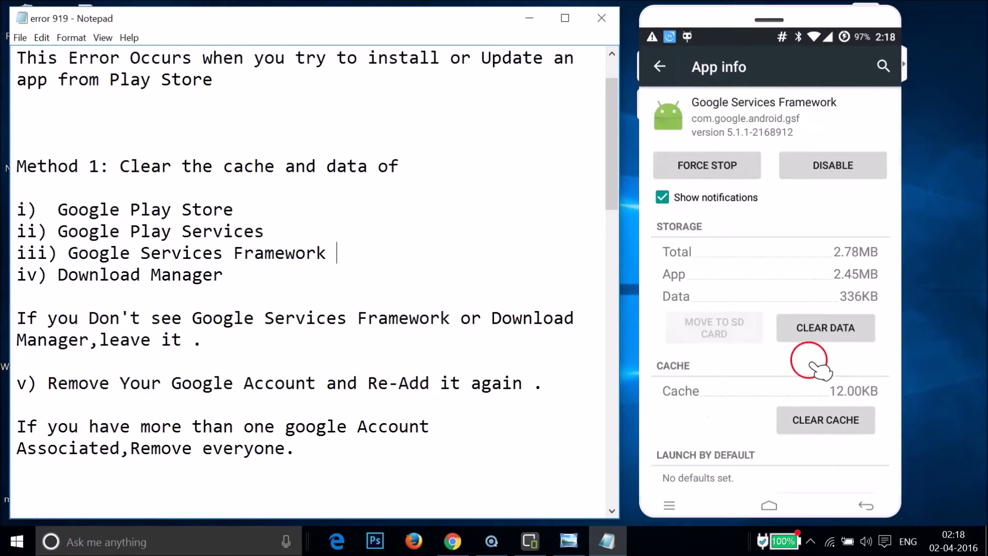
click(815, 332)
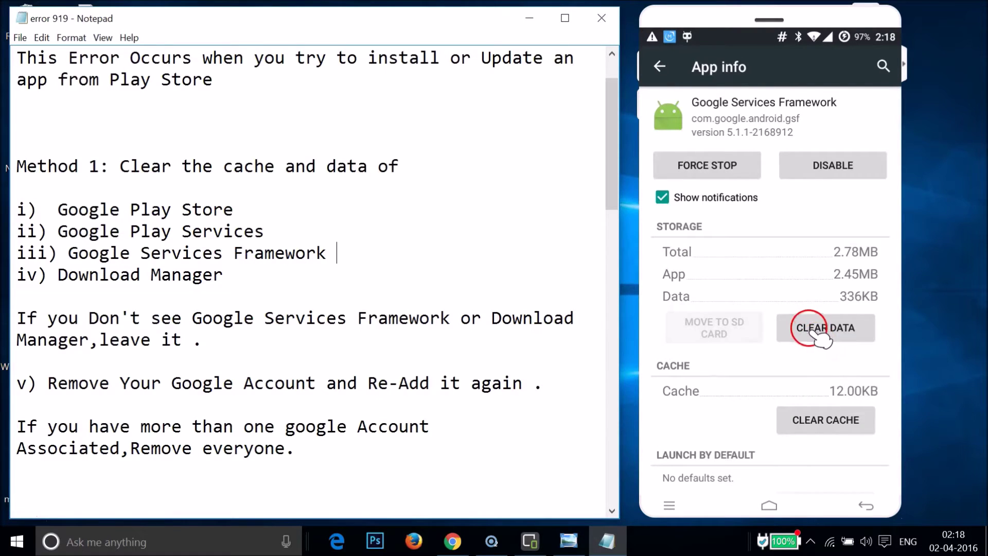
key(Return)
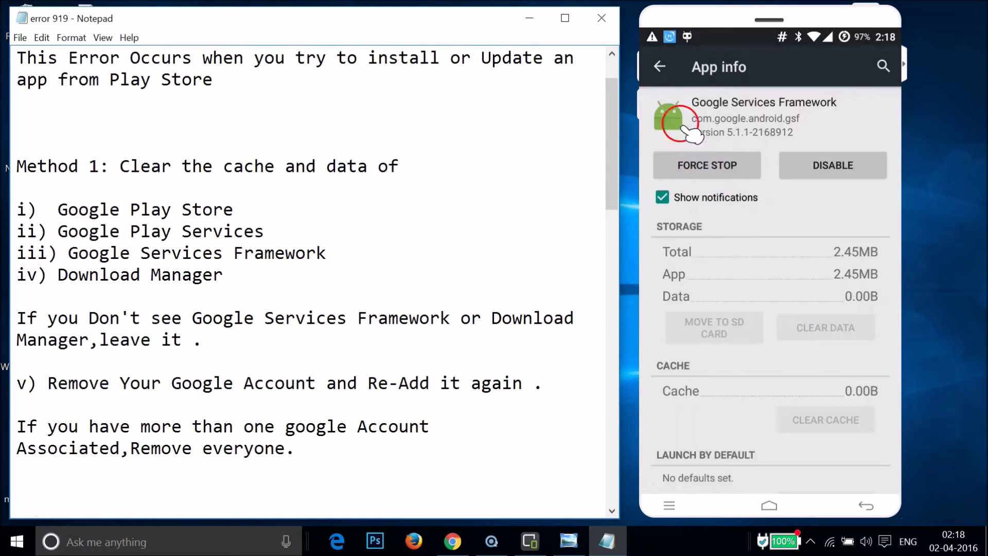
click(658, 66)
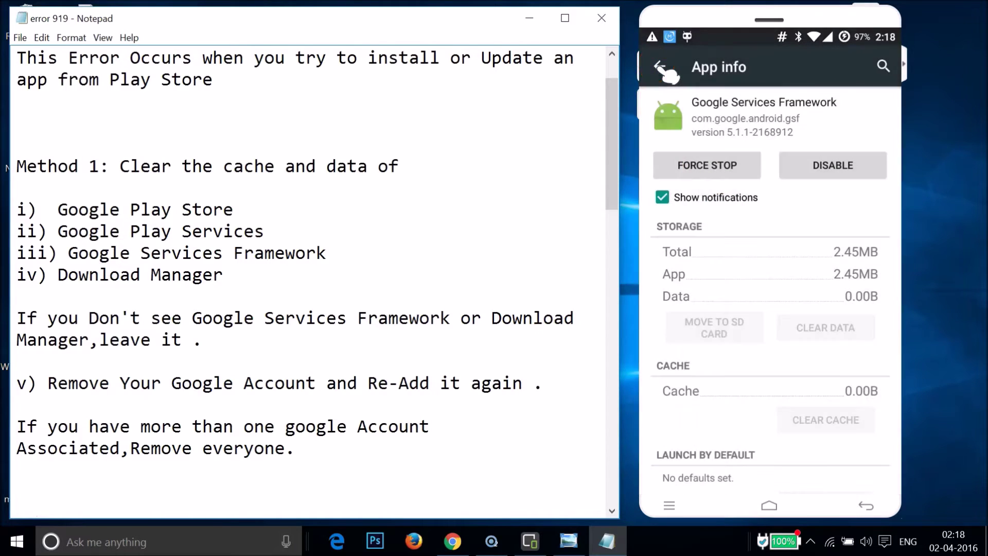
Clear Download Manager's data and cache to 0.00B, then go back to the apps list
click(738, 270)
scroll(747, 278, up, 15)
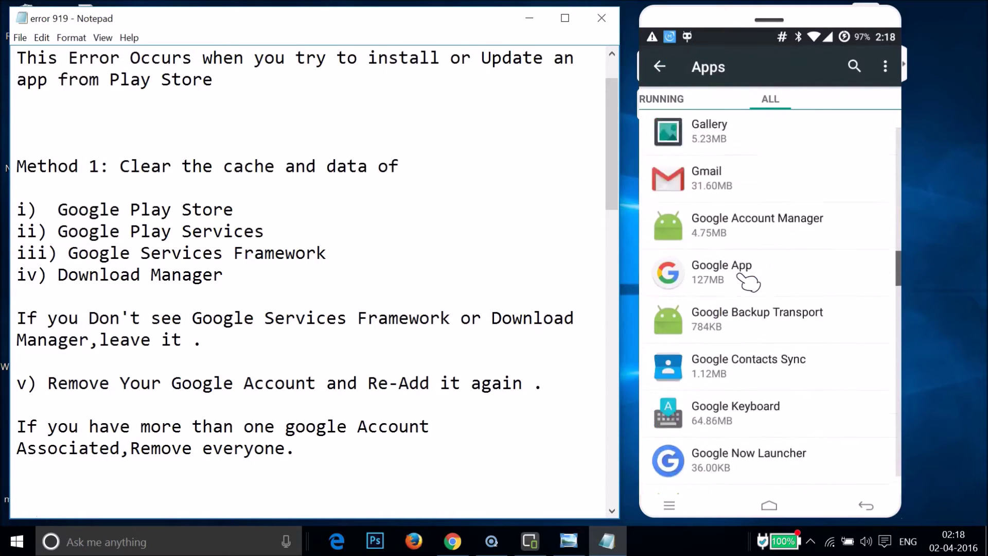
scroll(749, 282, up, 7)
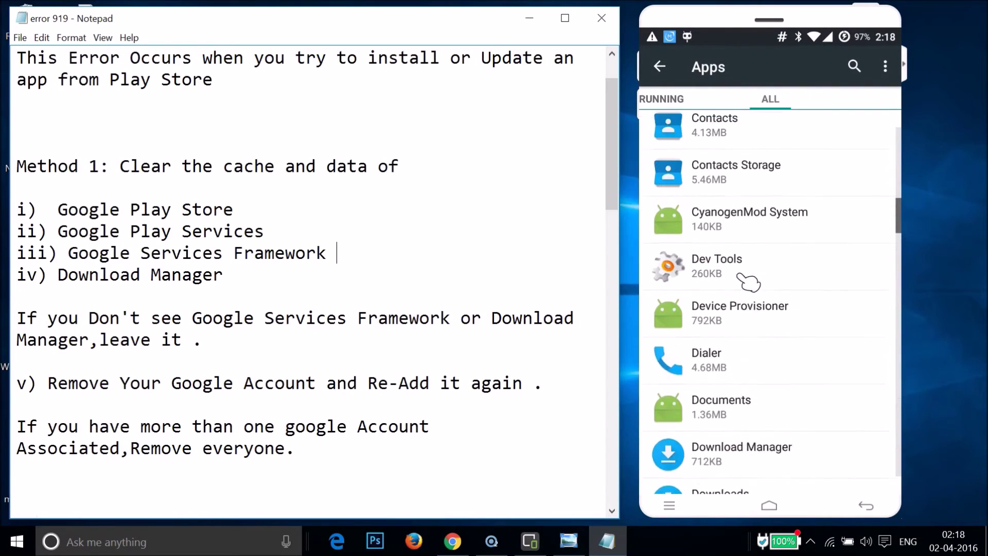
scroll(749, 282, down, 5)
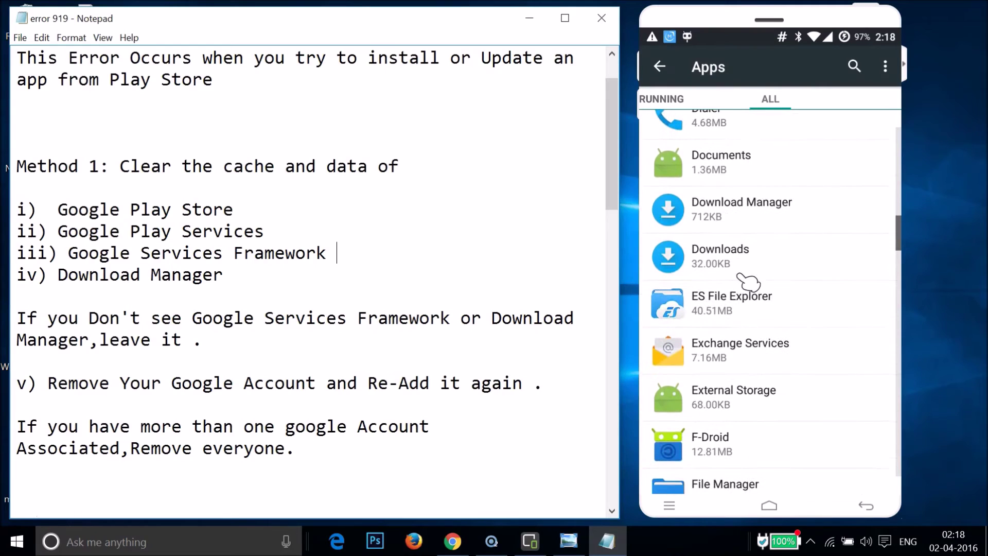
click(739, 206)
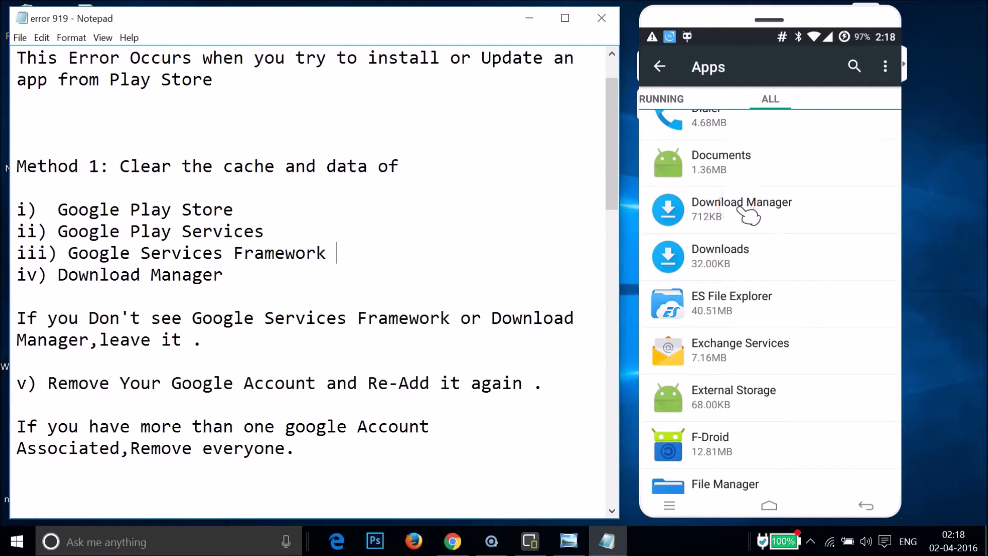
click(824, 328)
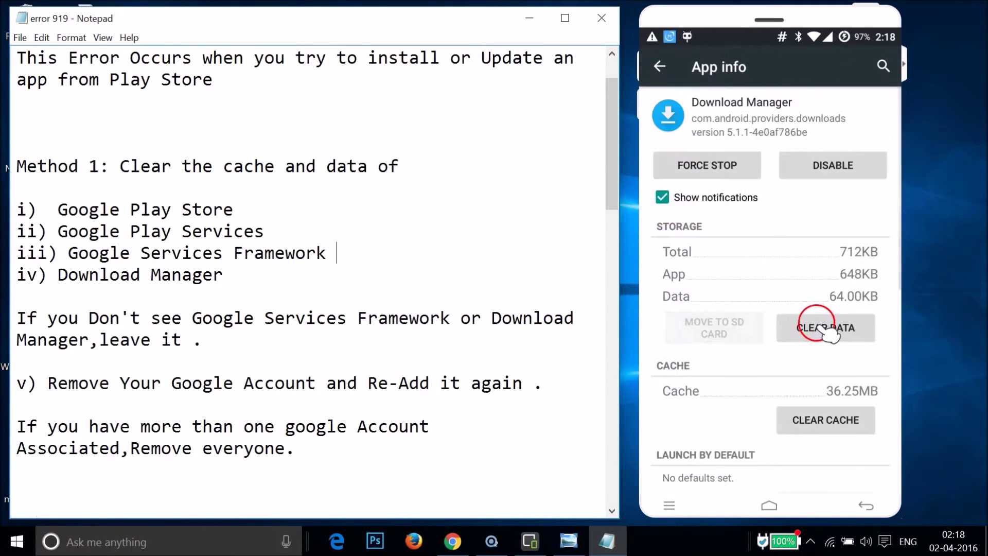
click(849, 315)
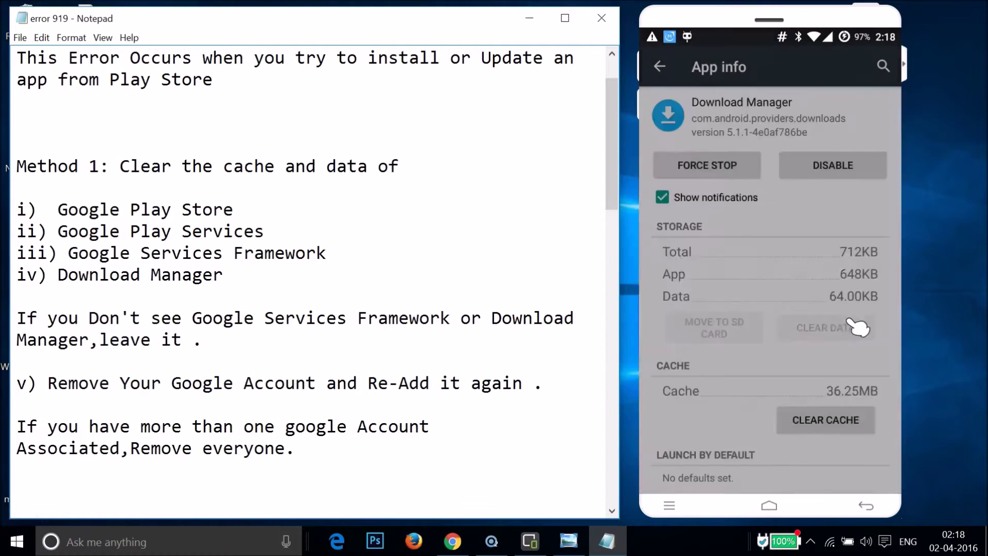
click(793, 323)
click(853, 272)
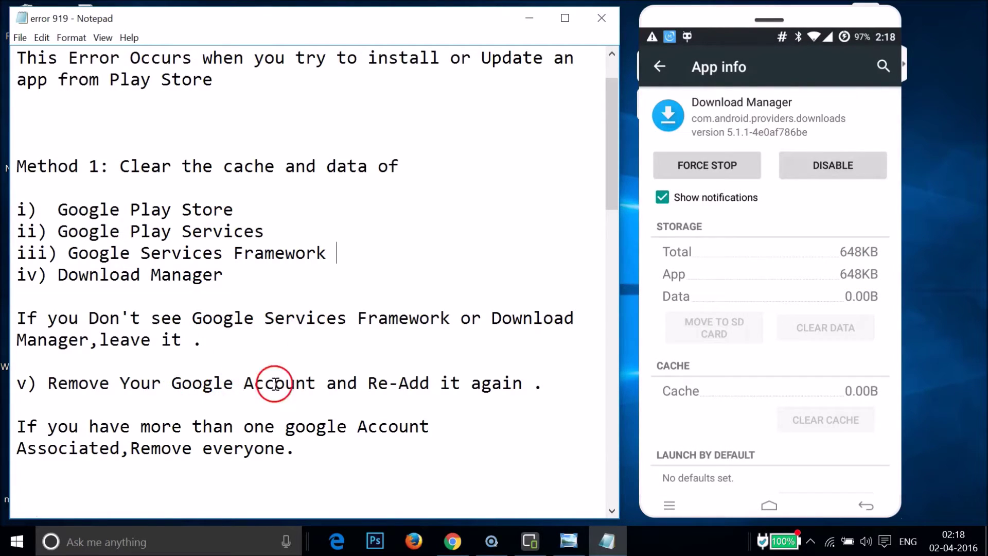
click(664, 70)
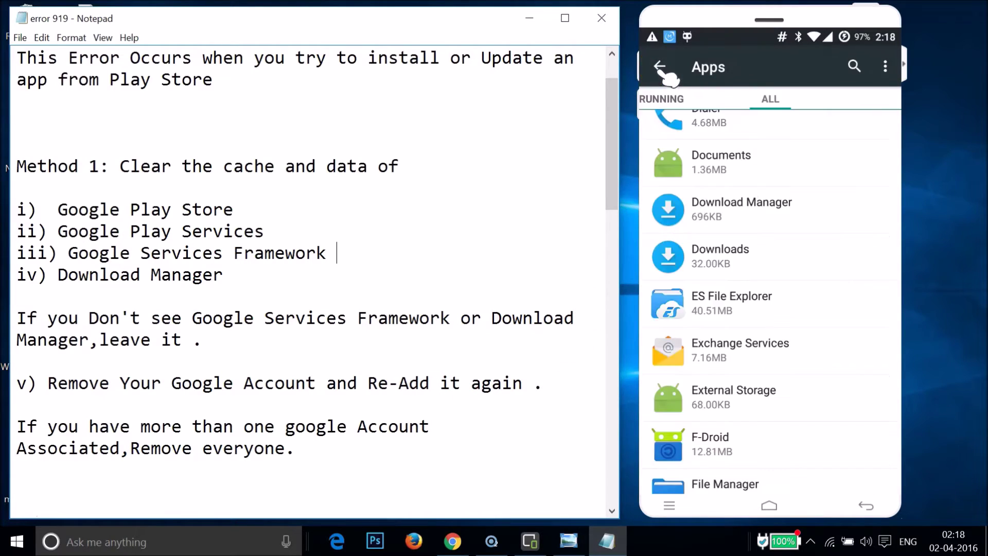
Reopen Settings and go to the Google entry under Accounts
click(664, 73)
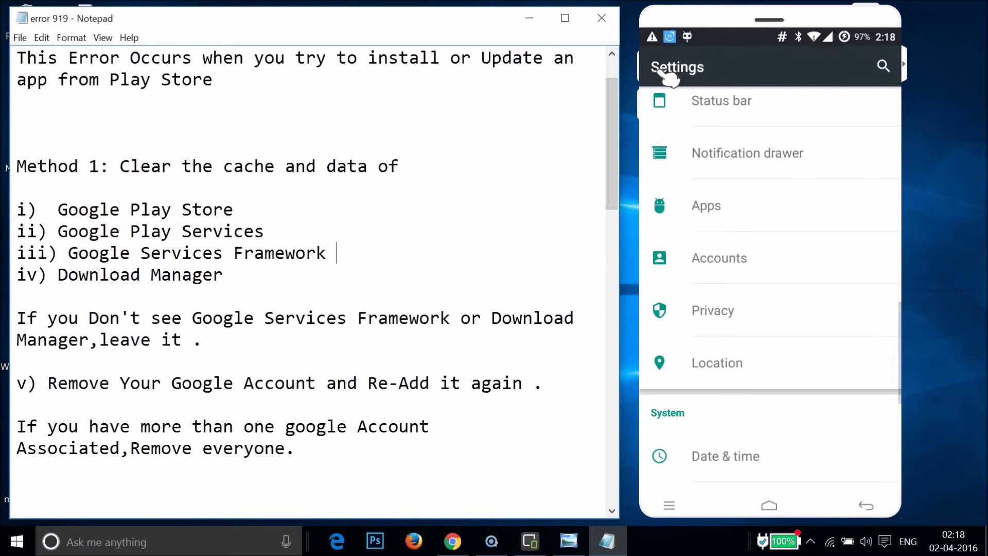
click(664, 73)
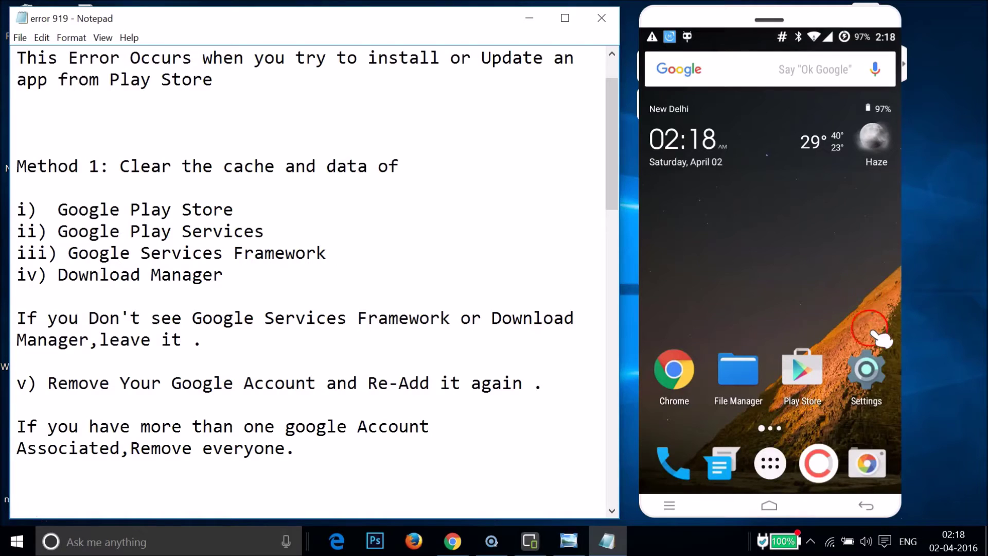
click(875, 368)
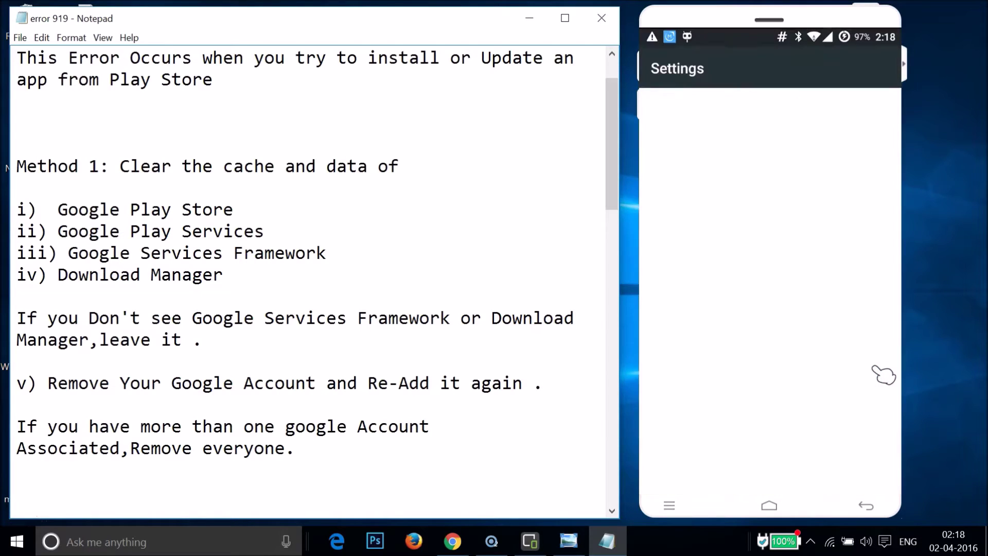
scroll(884, 374, down, 1)
scroll(884, 375, down, 10)
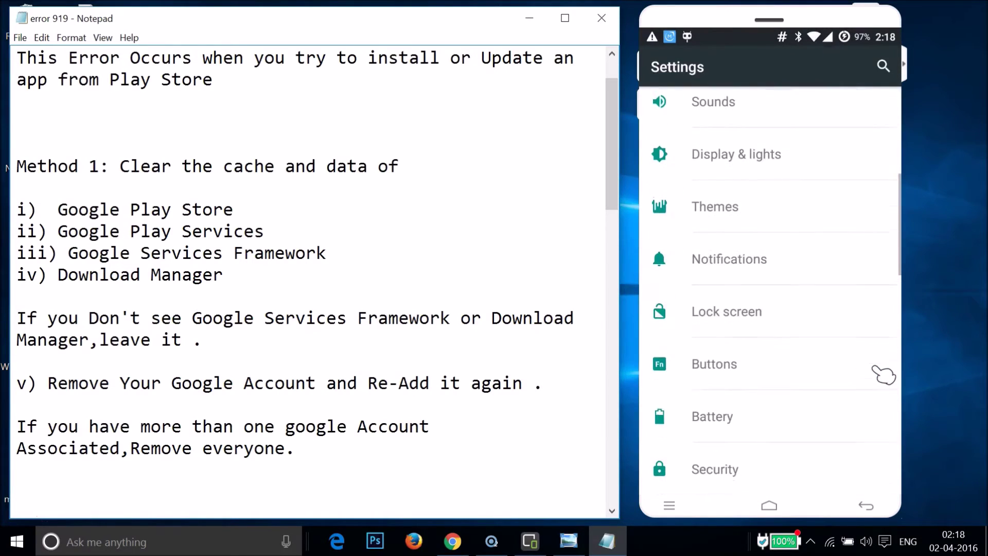
scroll(884, 374, down, 4)
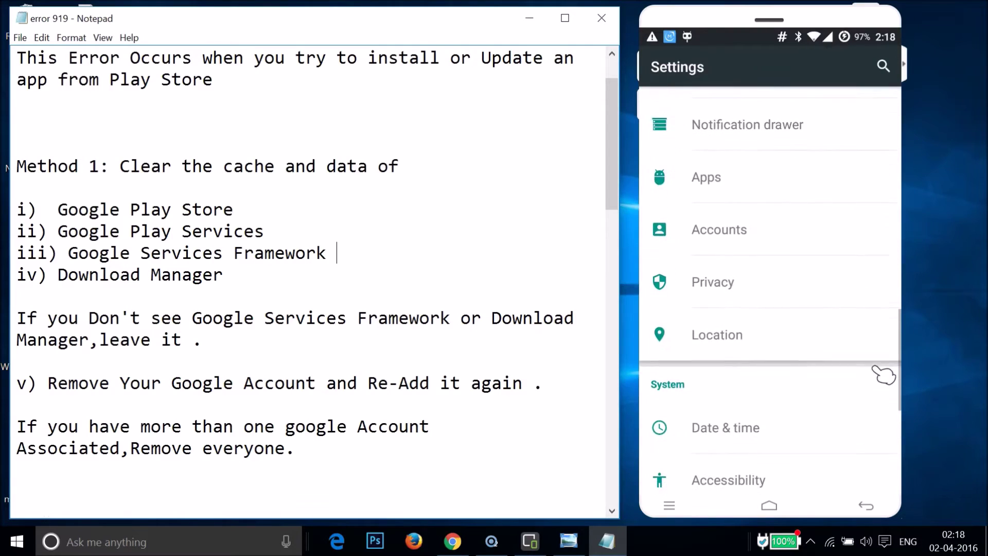
click(782, 225)
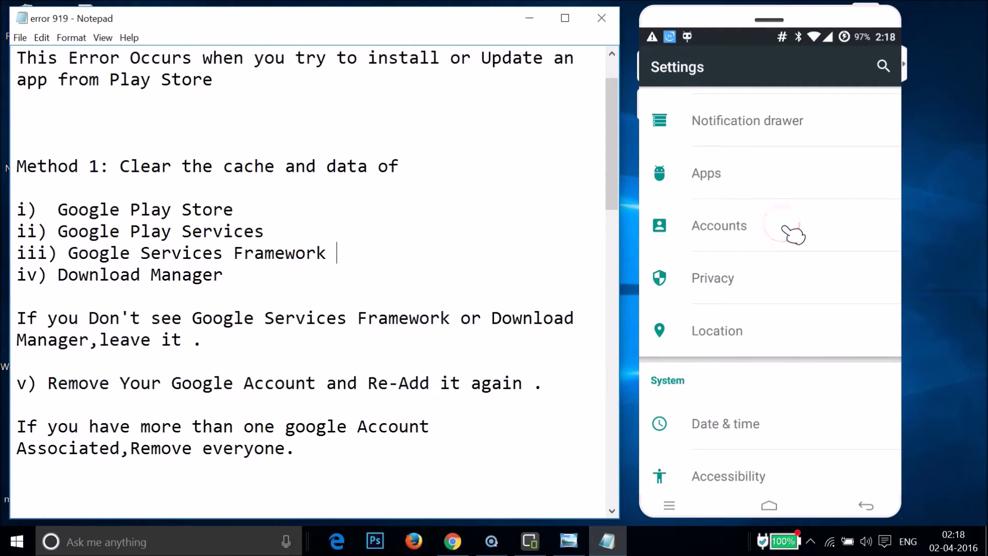
drag(790, 234, 723, 114)
Remove the Google account from the phone and confirm the removal
click(721, 110)
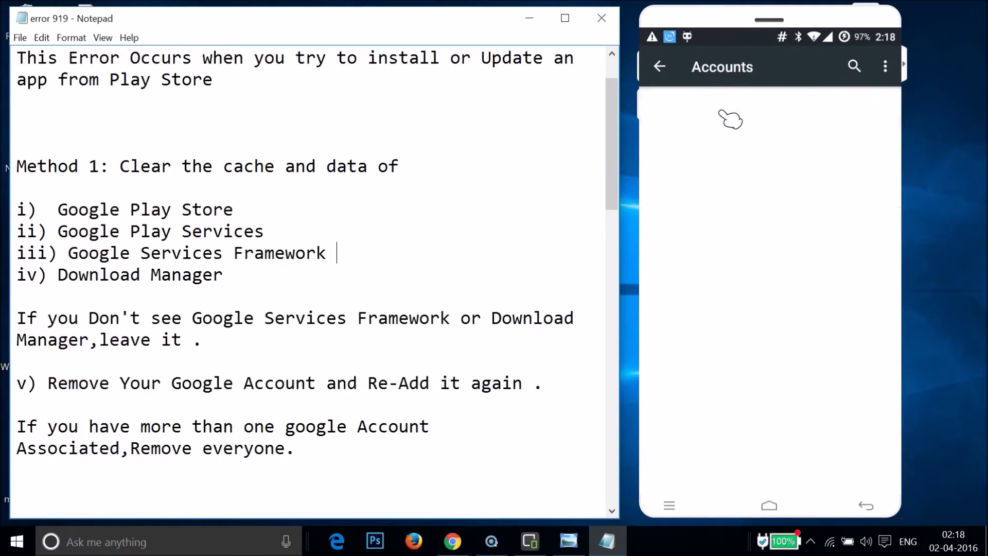
click(782, 131)
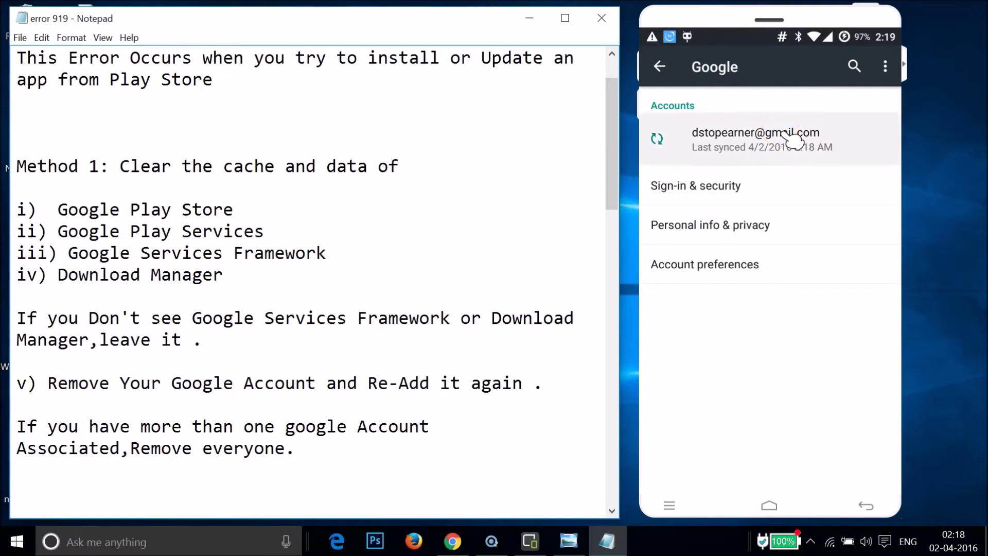
click(881, 76)
drag(885, 80, 894, 72)
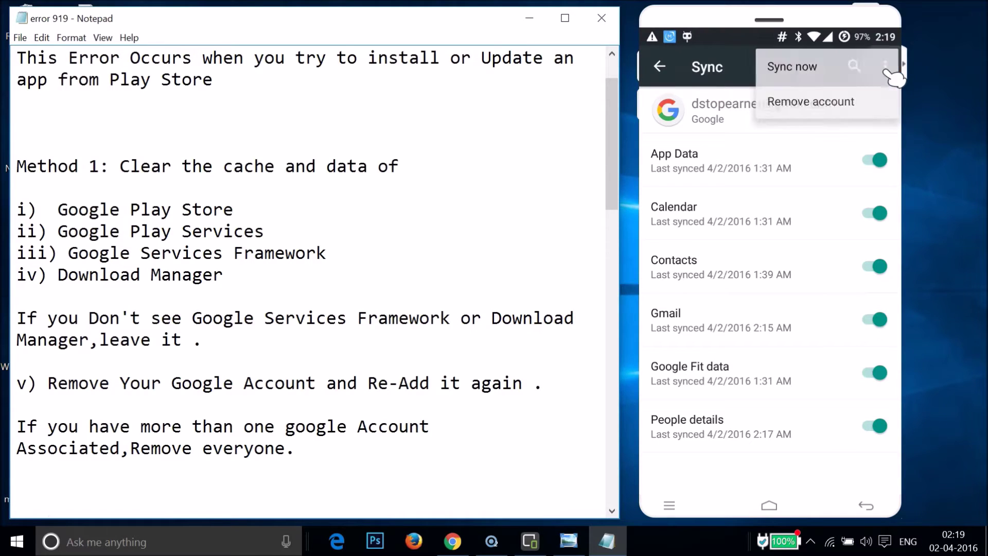
click(812, 102)
drag(886, 221, 818, 311)
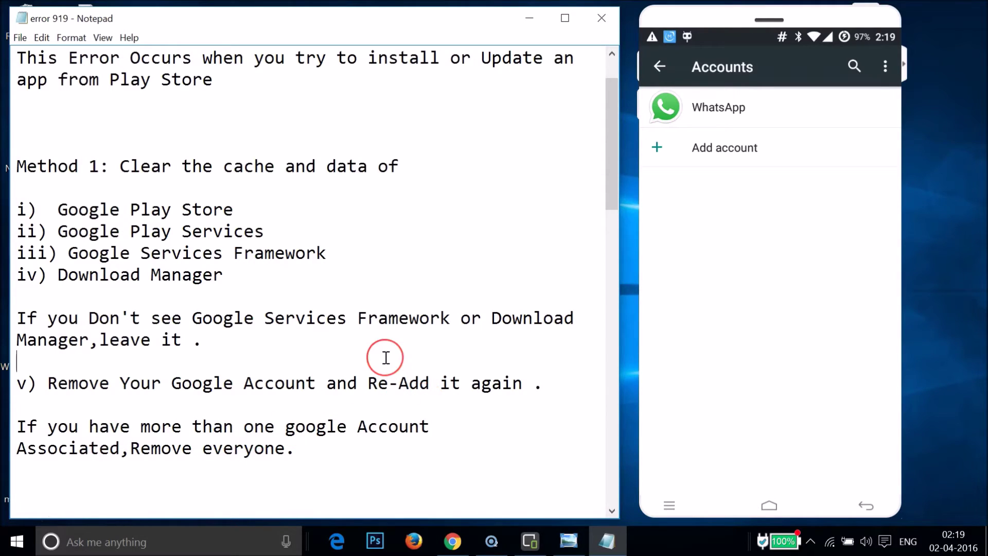
Scroll the notes to Steps 1–3 and Method 2, then launch the Play Store
scroll(386, 358, down, 1)
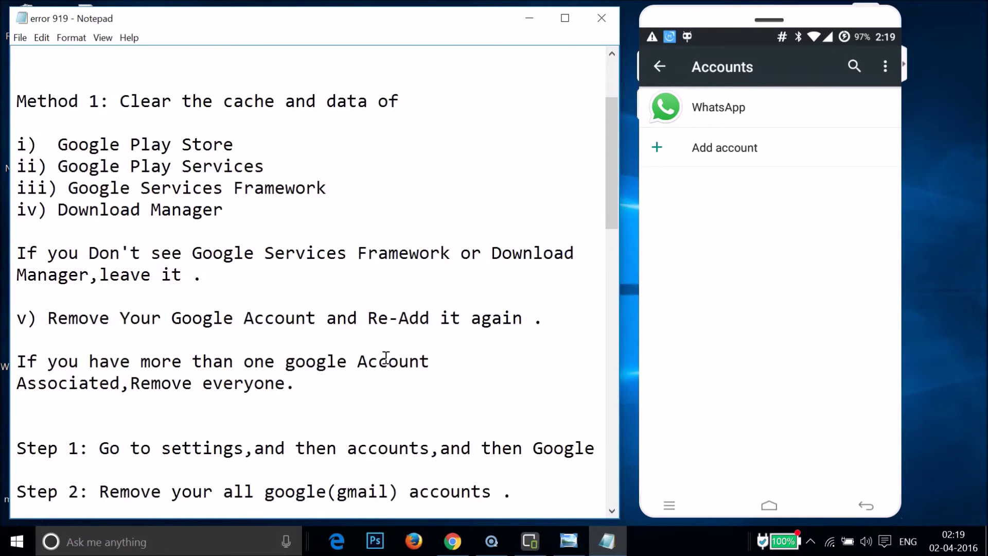
scroll(387, 358, down, 1)
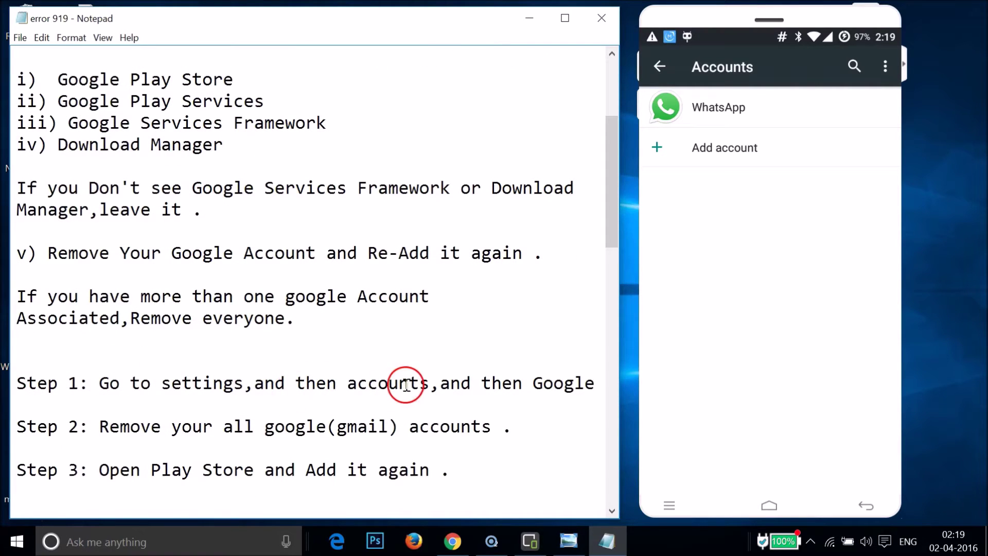
scroll(407, 385, down, 1)
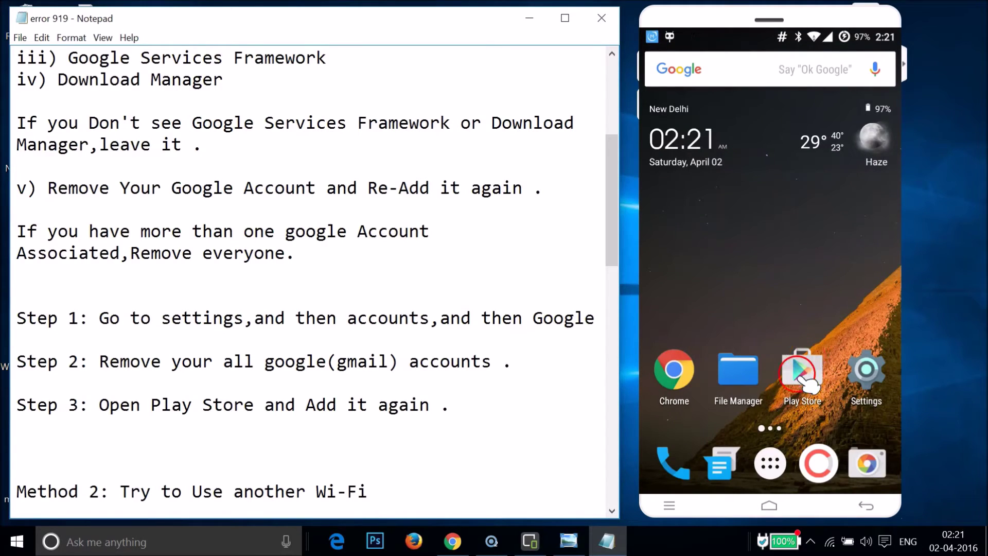
click(803, 376)
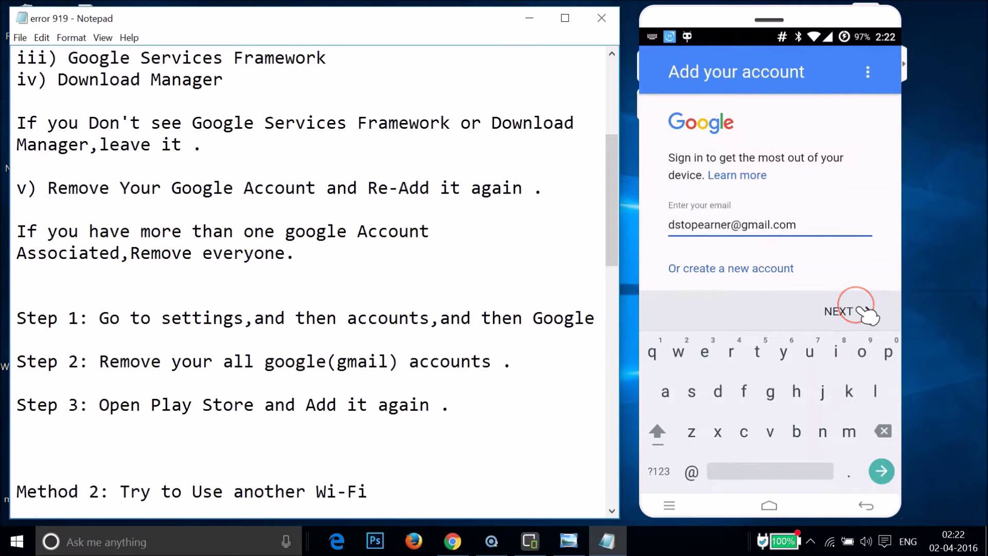
Sign back in with the account's e-mail and password and accept the Terms of Service
click(858, 310)
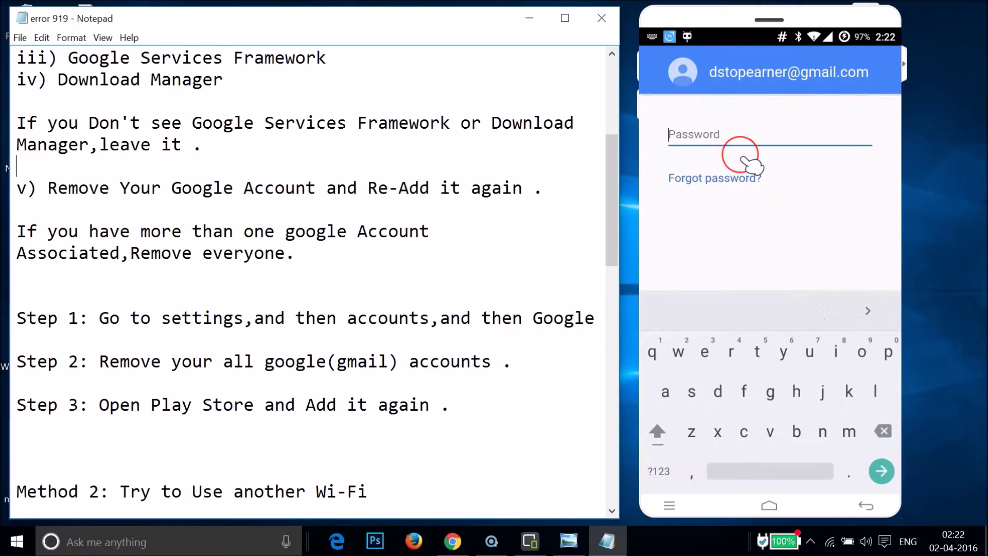
text(*******)
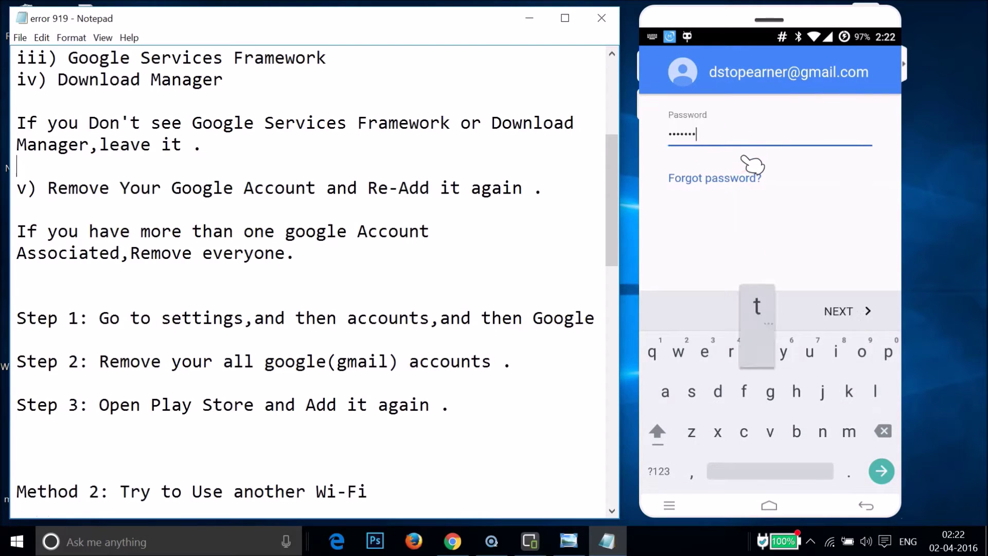
text(t)
click(832, 309)
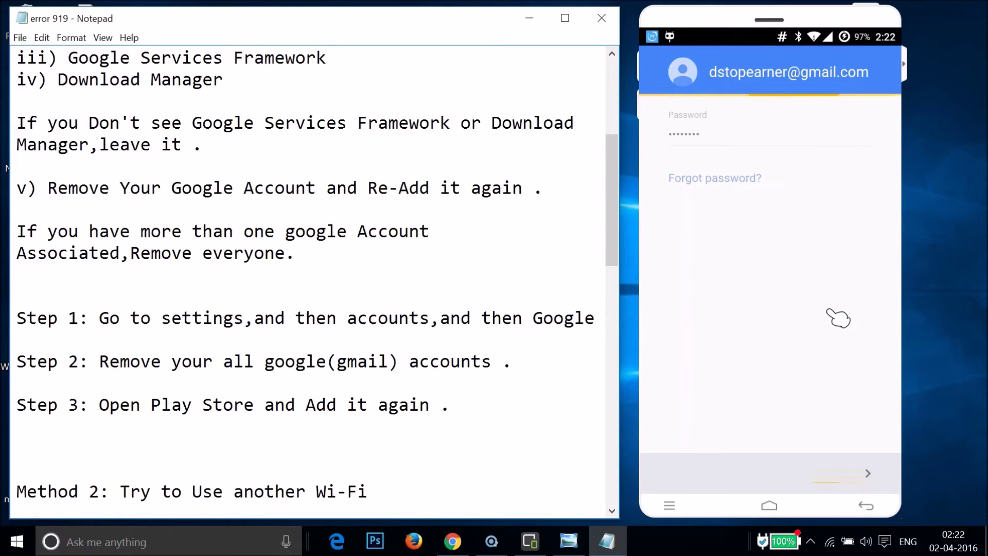
click(844, 473)
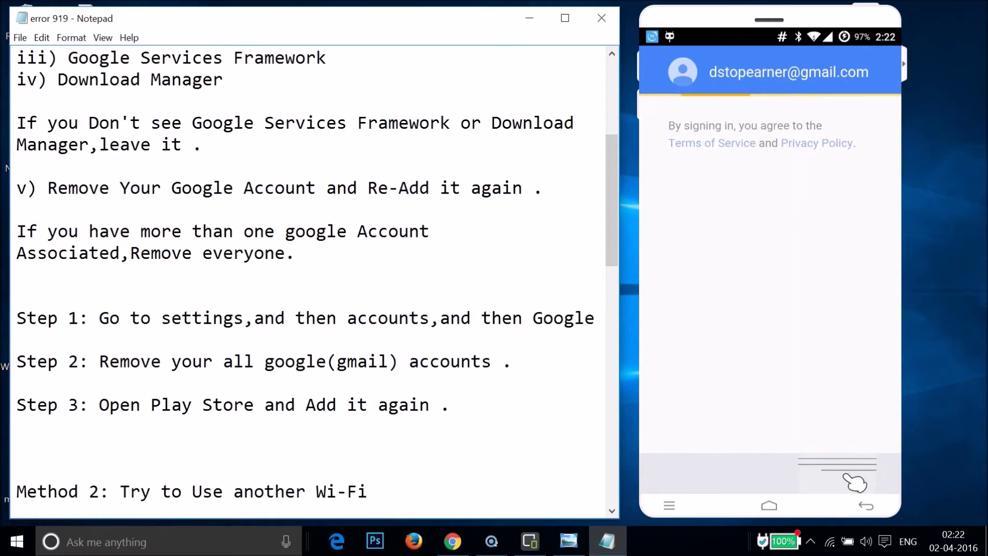
click(812, 251)
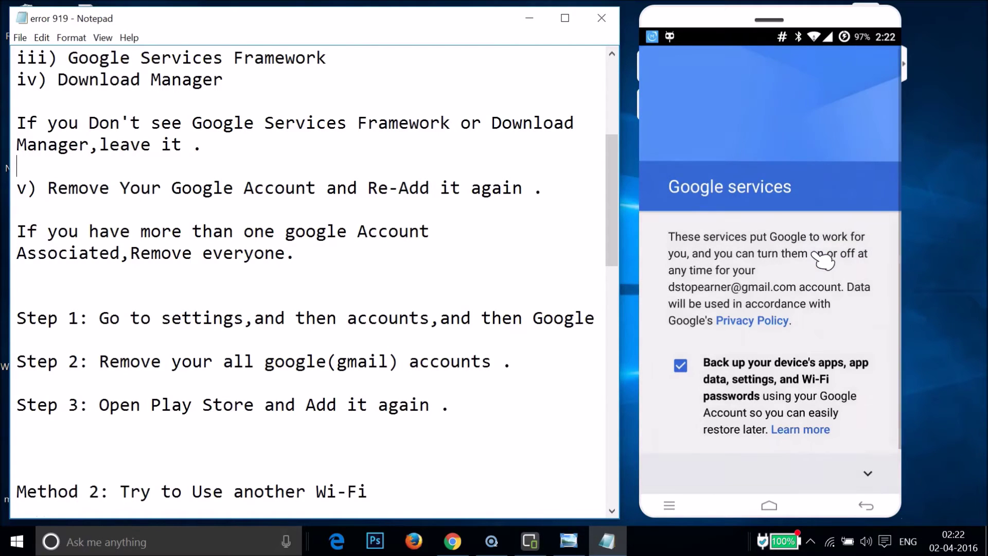
Continue past Google services, skip payment with No thanks, and tap GET STARTED in Play Store
click(860, 467)
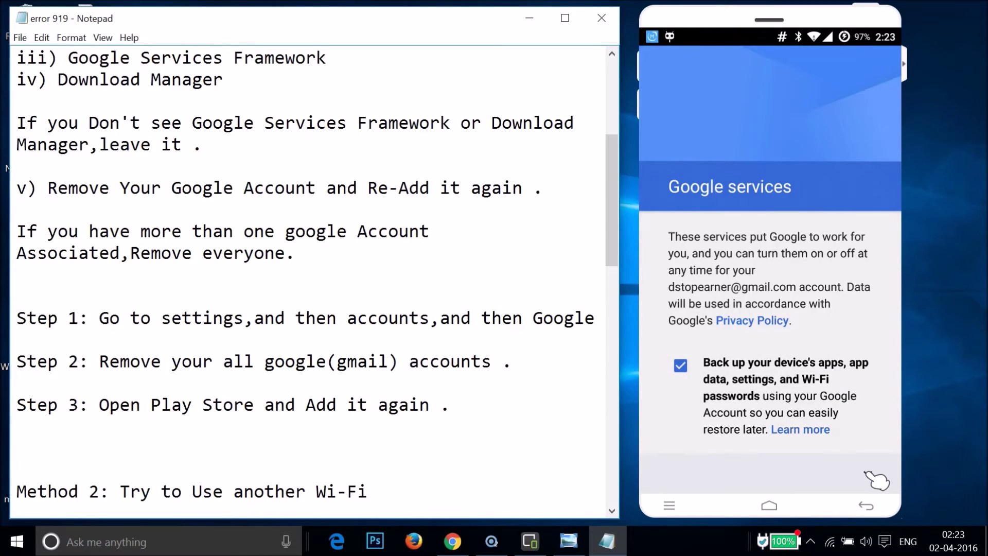
click(859, 473)
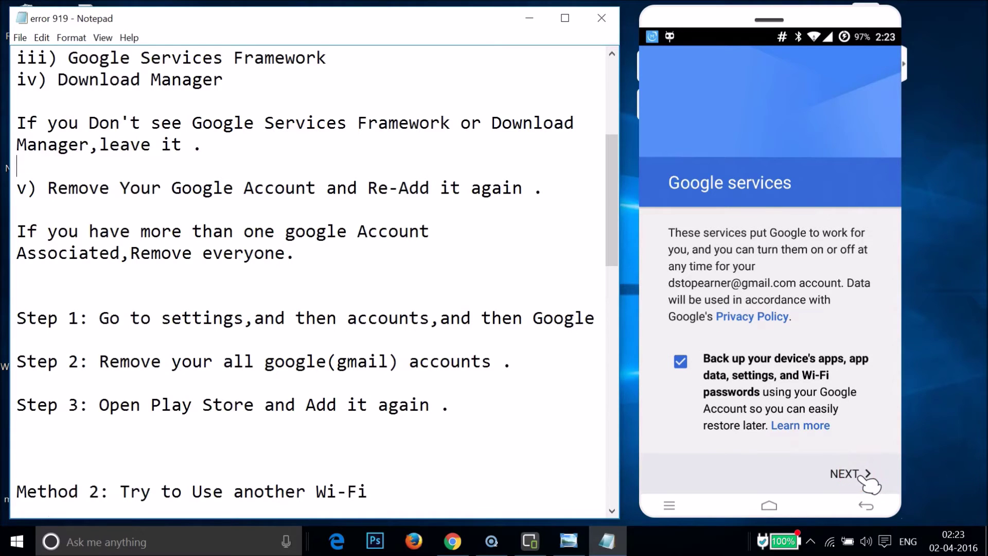
drag(728, 253, 740, 323)
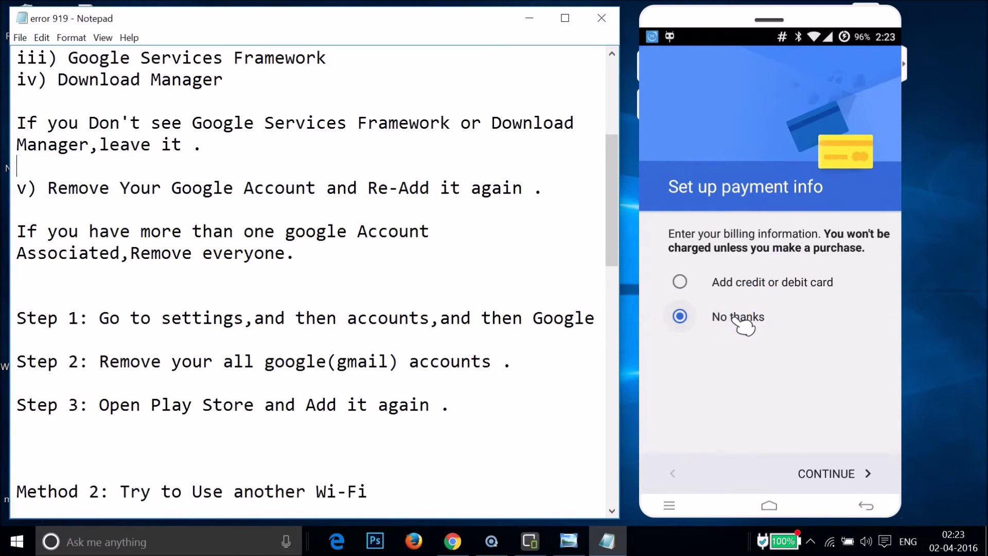
drag(831, 463, 848, 480)
drag(766, 309, 794, 337)
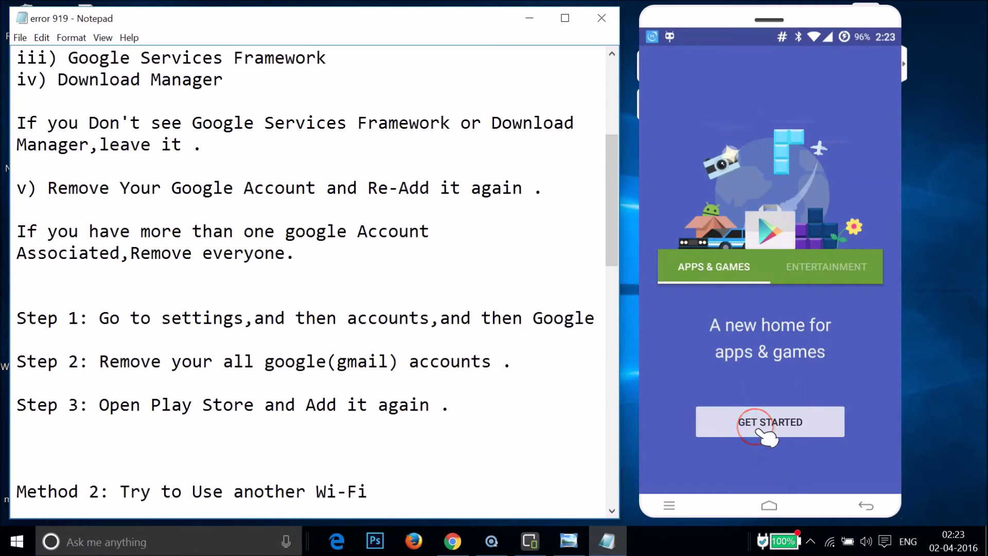
click(757, 427)
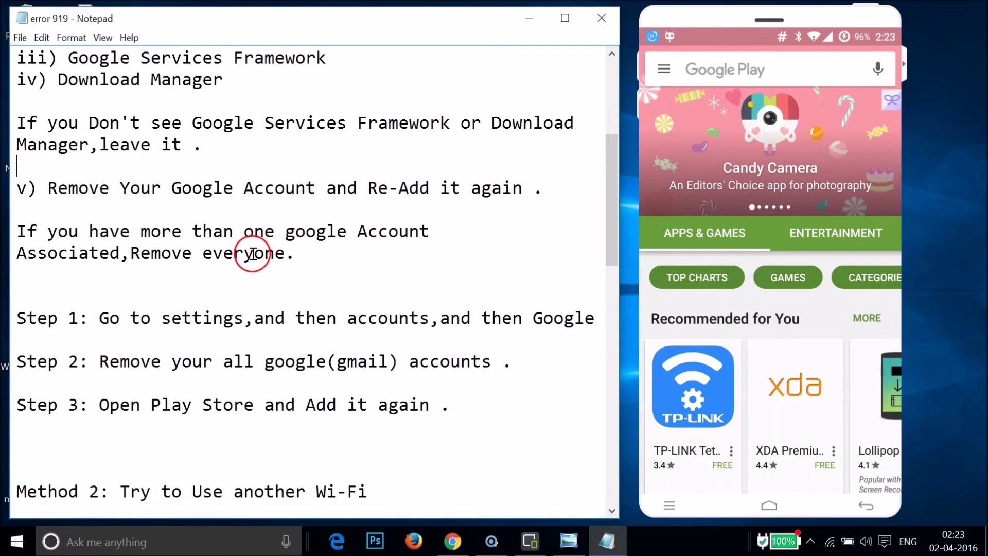
Scroll through the Notepad notes to Method 3 and Method 4
scroll(253, 254, up, 4)
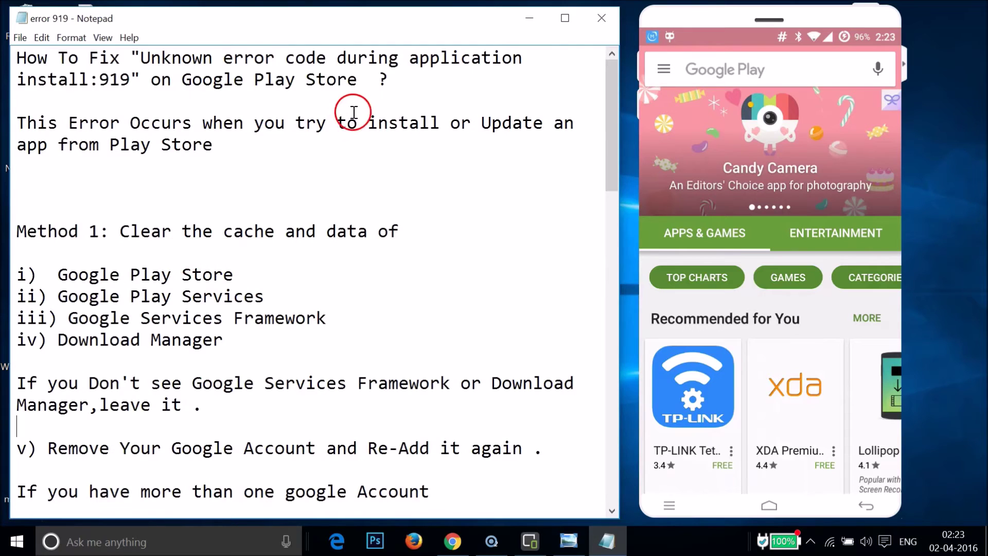
scroll(337, 219, down, 7)
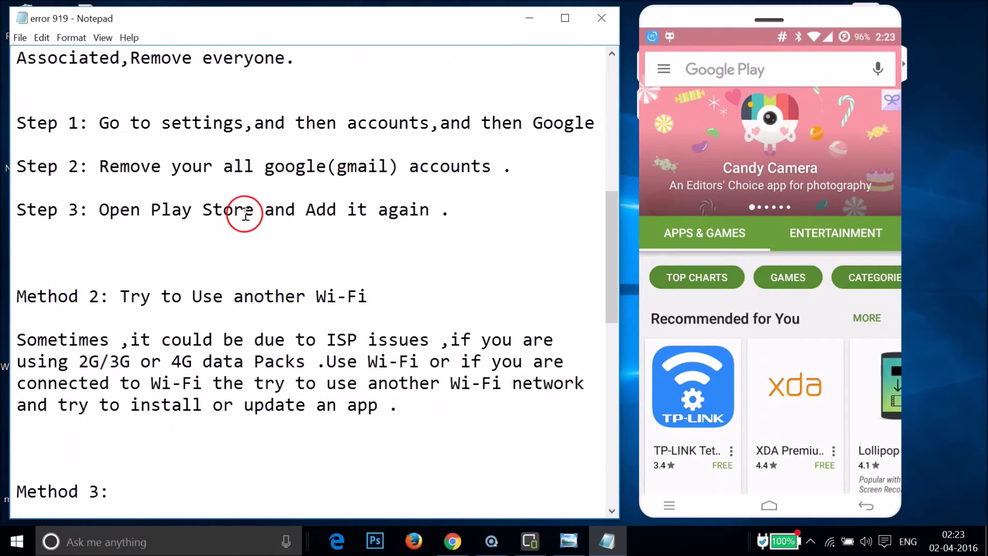
scroll(244, 213, up, 4)
scroll(245, 214, down, 3)
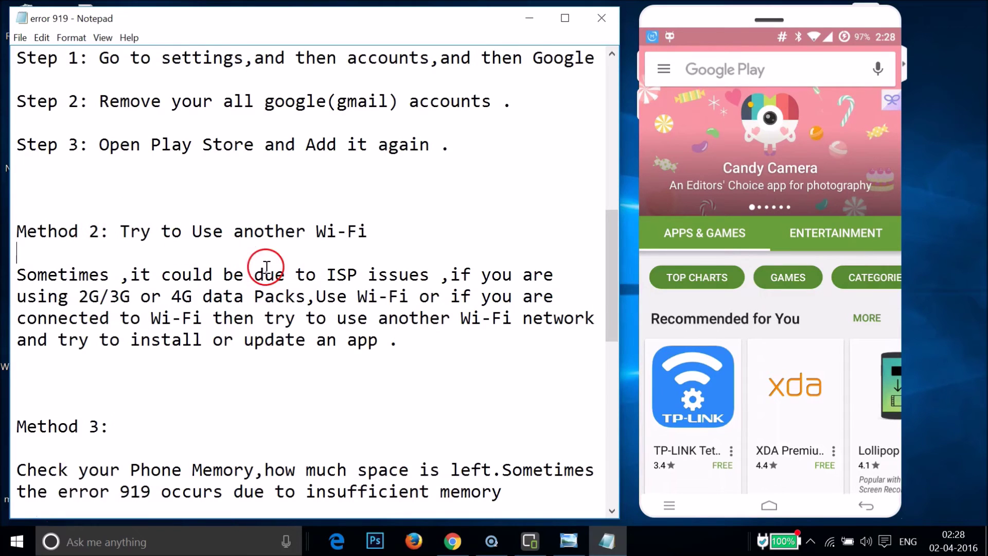
scroll(267, 267, down, 5)
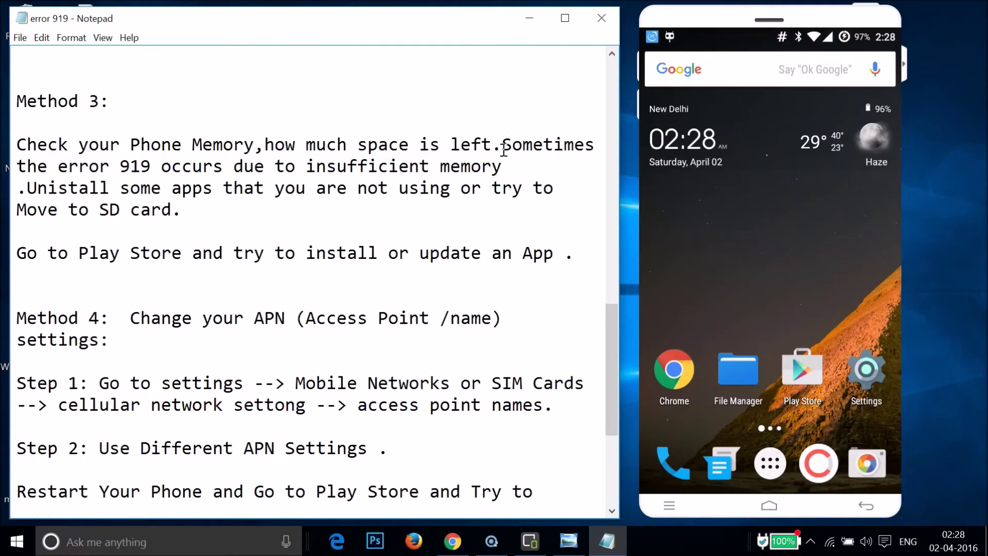
Check storage (5.82GB free of 11.35GB), return home, and correct 'Unistall' to 'Uninstall' in the notes
click(876, 375)
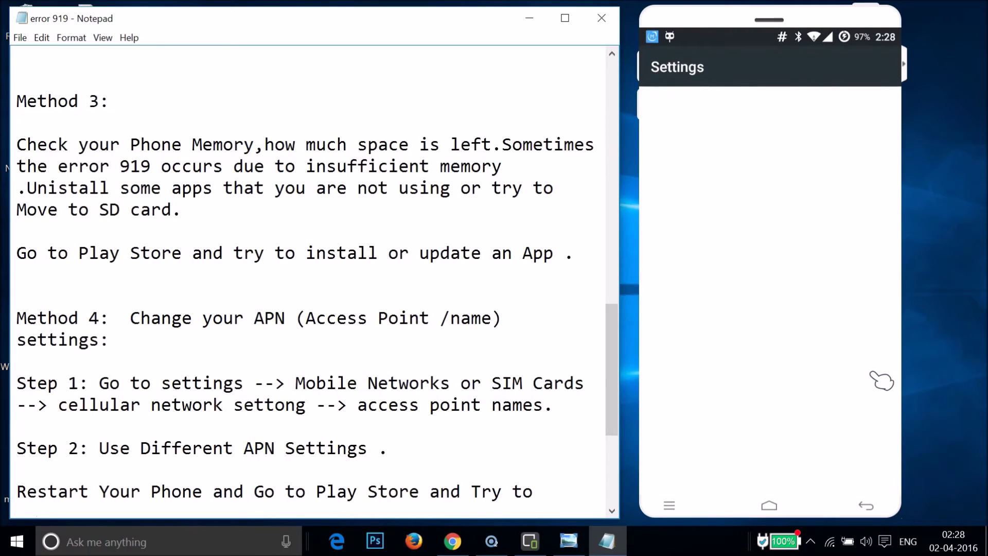
scroll(882, 381, down, 5)
scroll(882, 381, down, 5)
scroll(882, 381, down, 5)
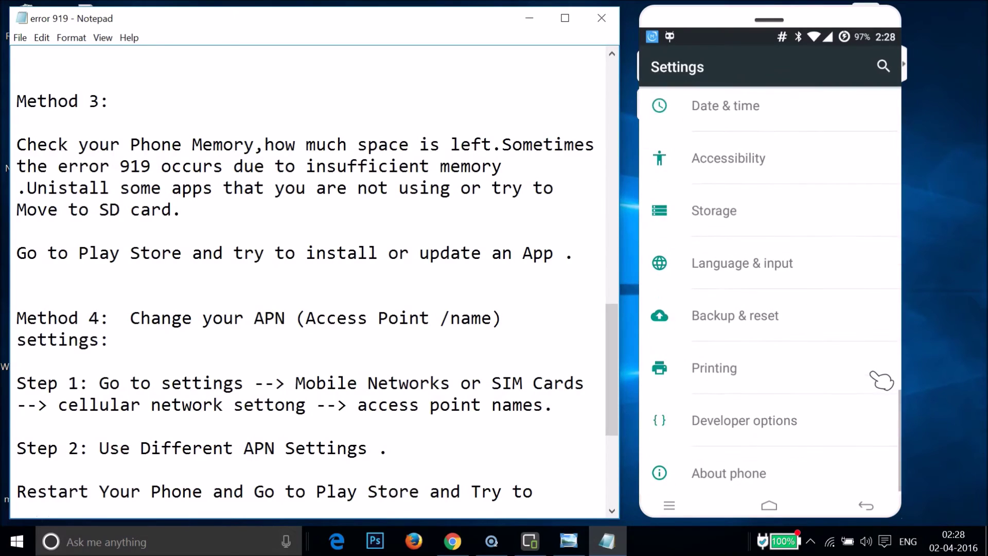
click(747, 215)
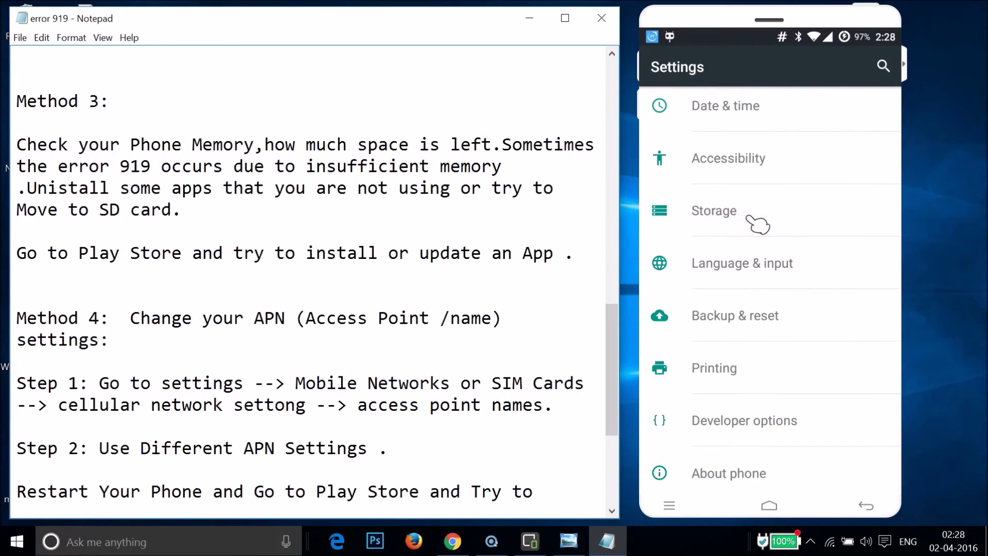
click(711, 287)
click(763, 205)
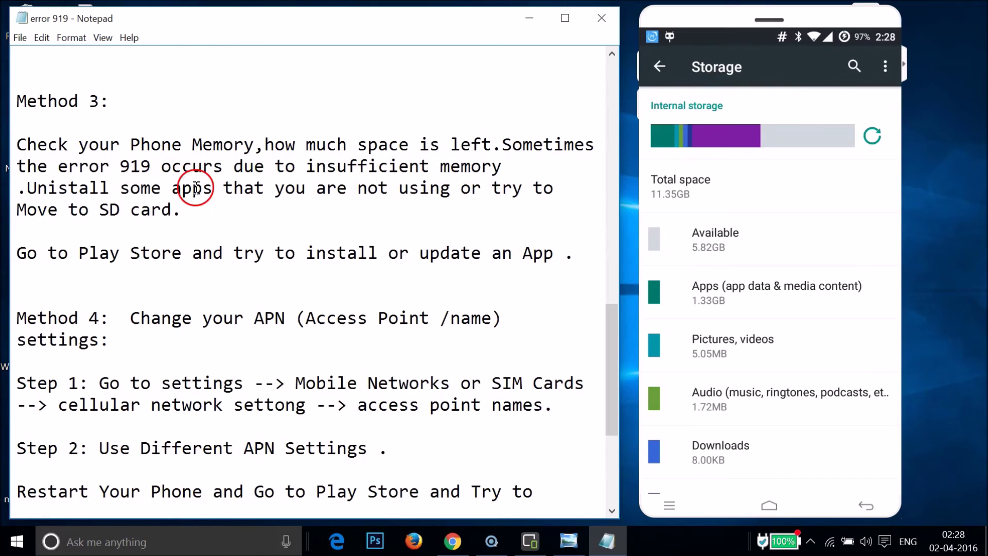
click(61, 187)
text(n)
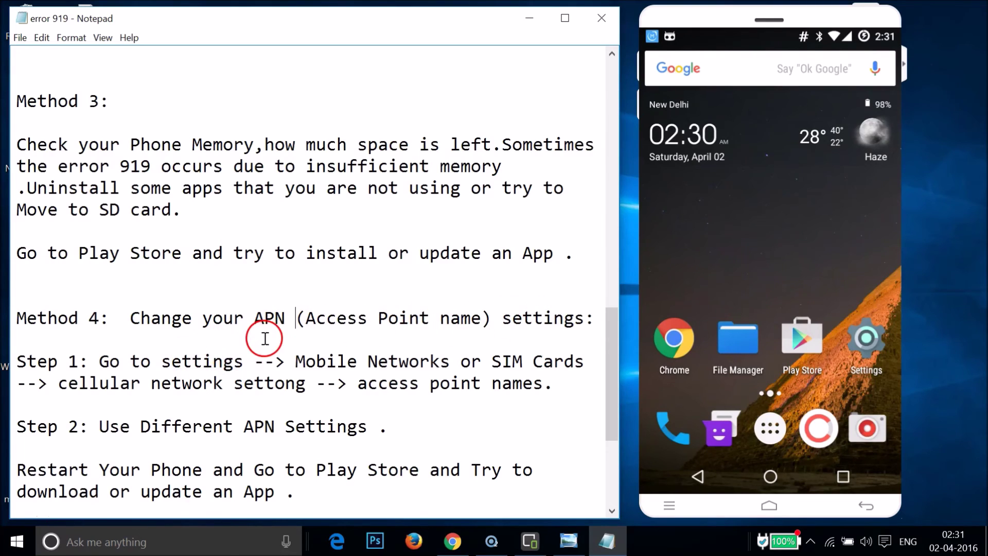
Go through Settings, SIM cards and SIM 1 settings to the Access Point Names list with Airtel GPRS selected
click(871, 345)
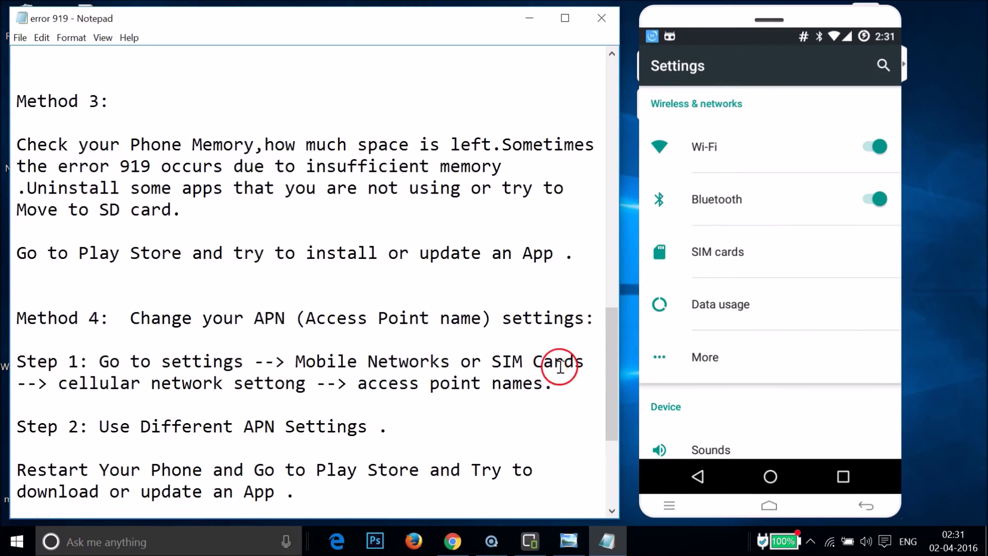
click(720, 254)
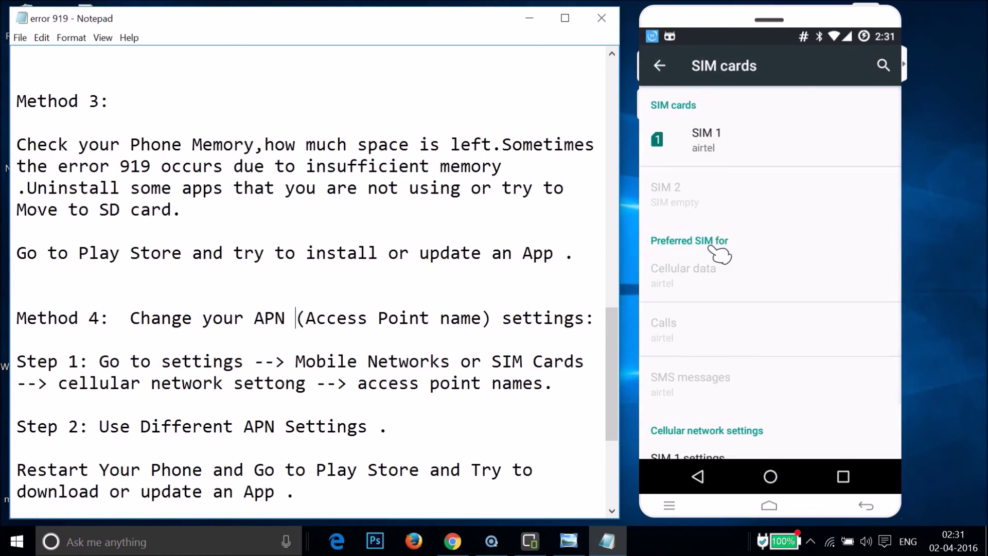
click(728, 315)
click(713, 292)
click(740, 312)
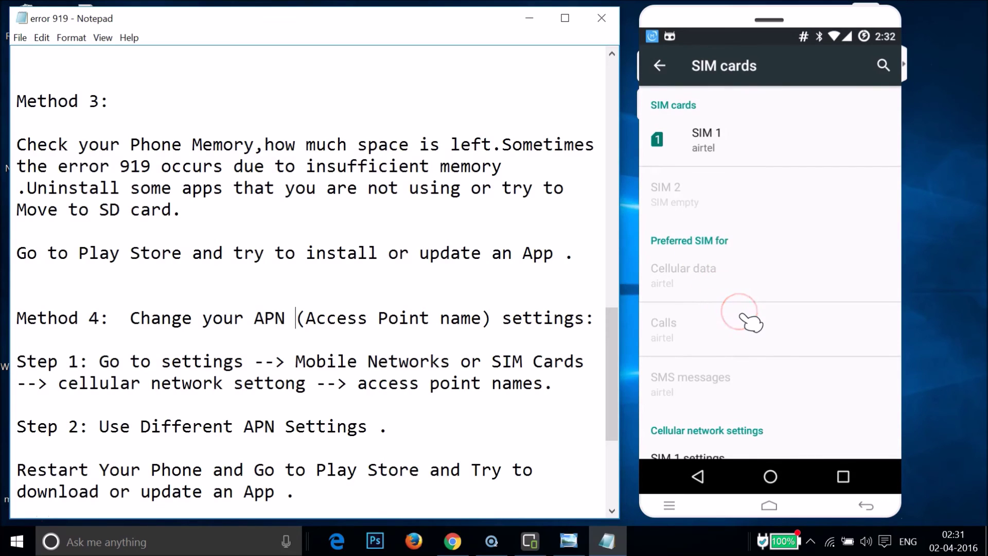
scroll(748, 320, down, 2)
click(682, 421)
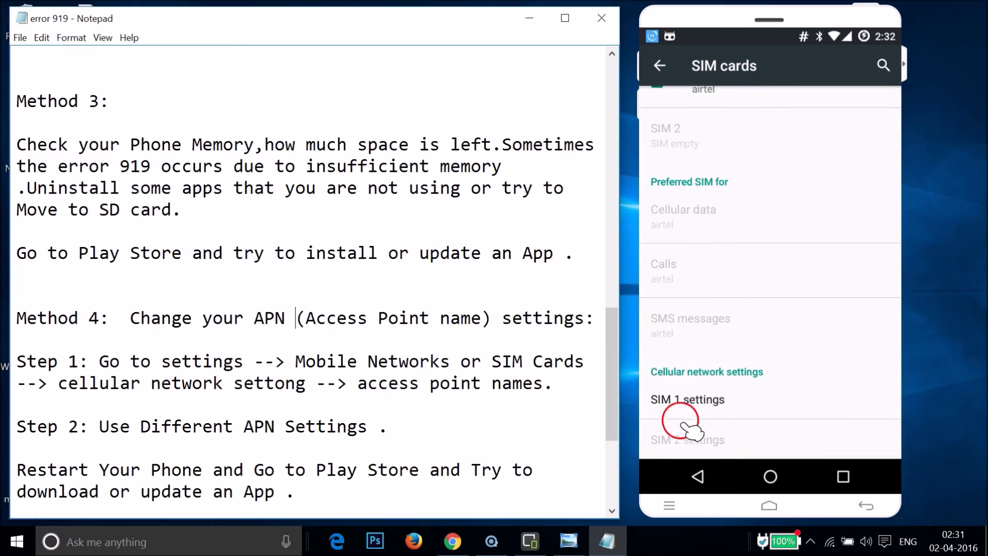
click(741, 405)
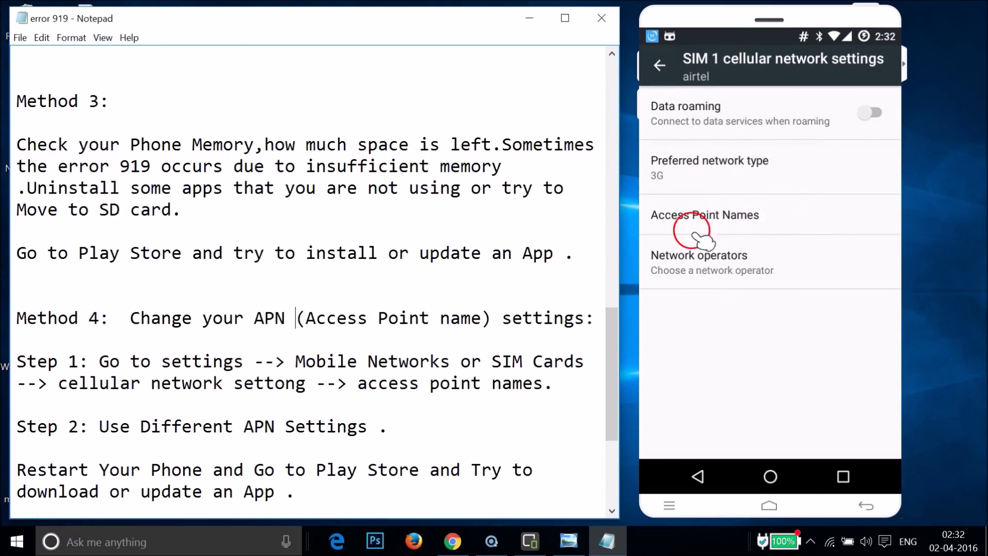
click(759, 223)
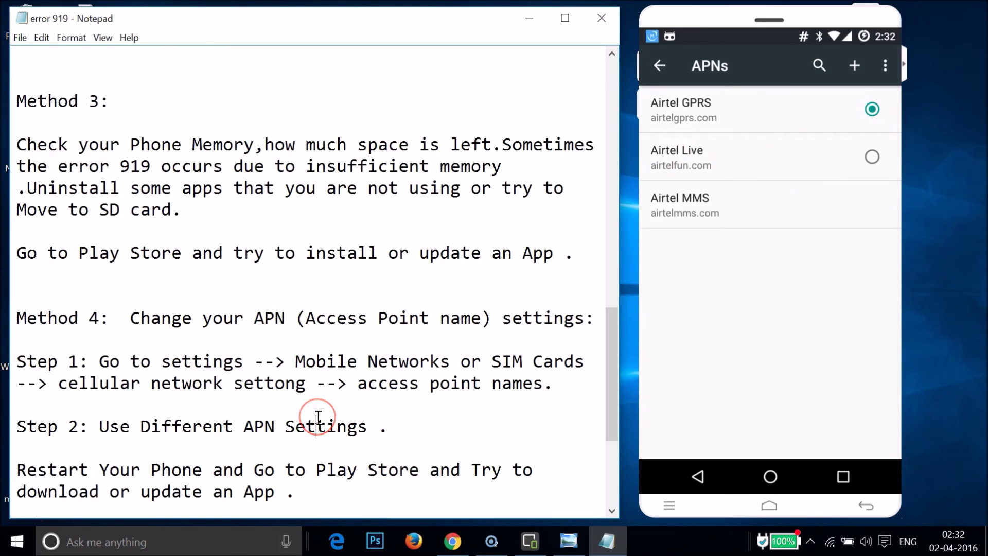
scroll(319, 417, down, 1)
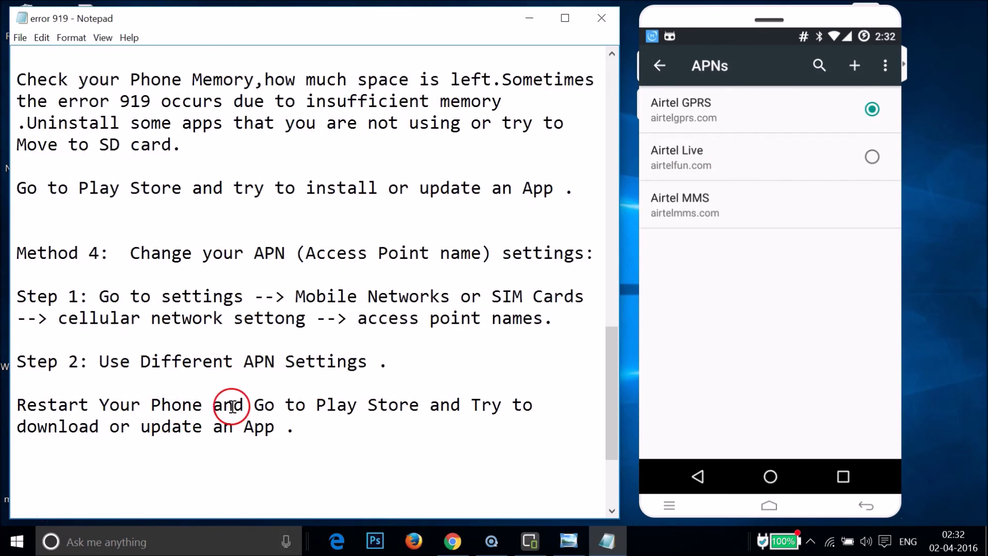